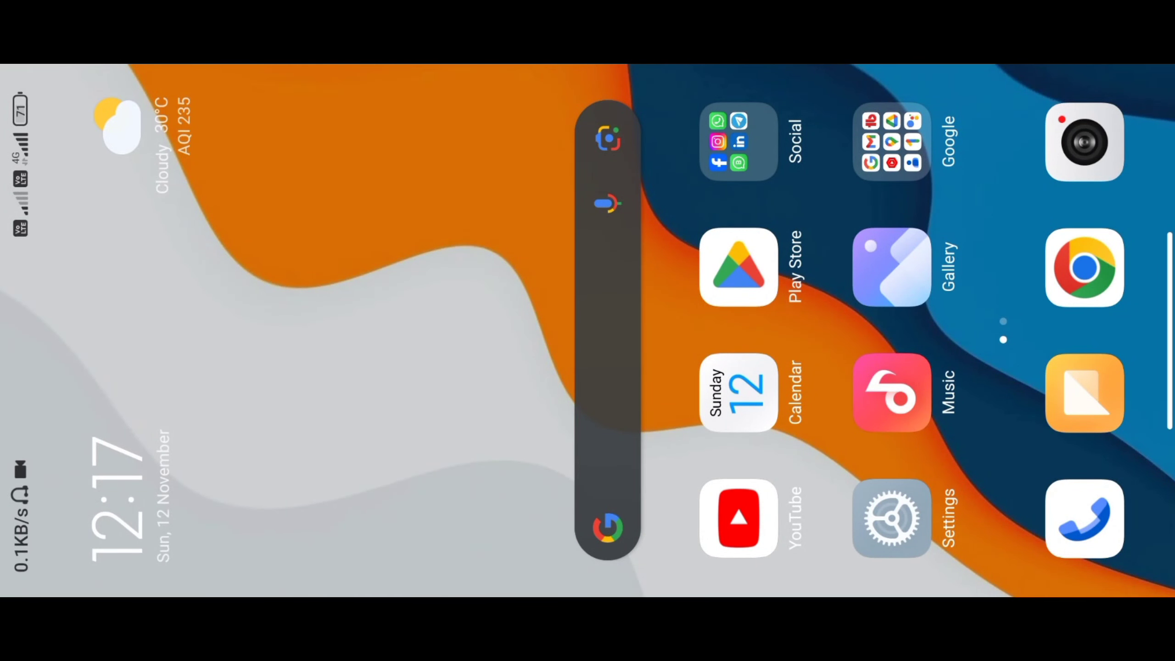
Swipe across the Android home screens and launch the Chrome browser.
mouse_move(370, 162)
left_mouse_down()
mouse_move(369, 486)
mouse_move(369, 162)
left_mouse_up()
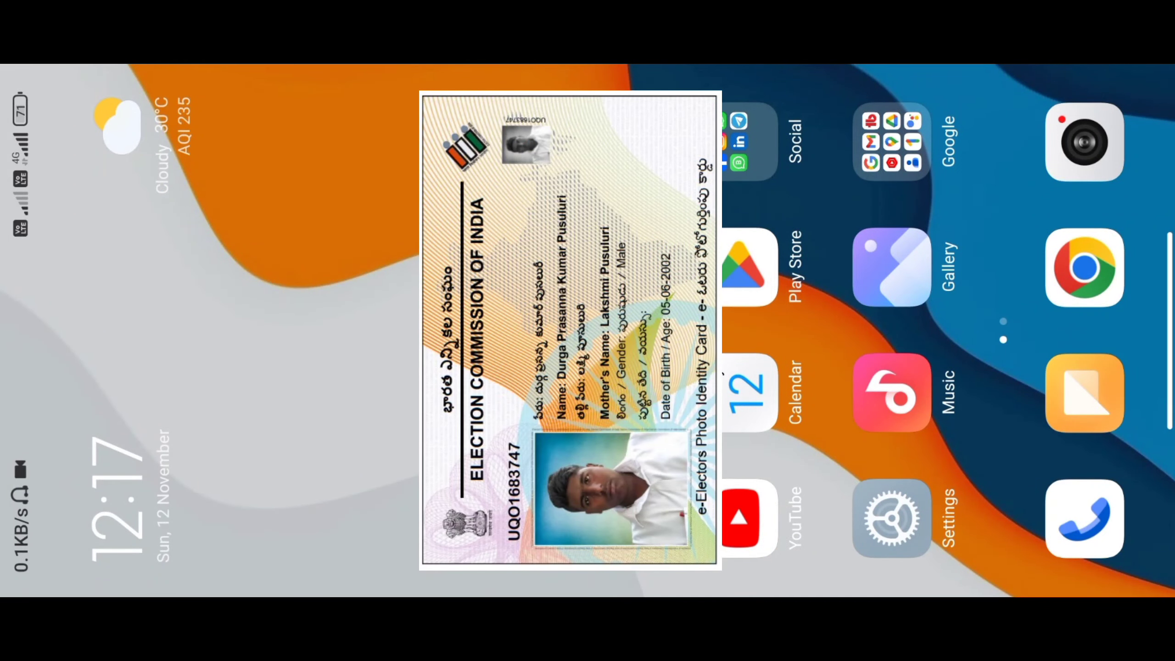
mouse_move(832, 162)
left_mouse_down()
mouse_move(832, 486)
mouse_move(833, 162)
left_mouse_up()
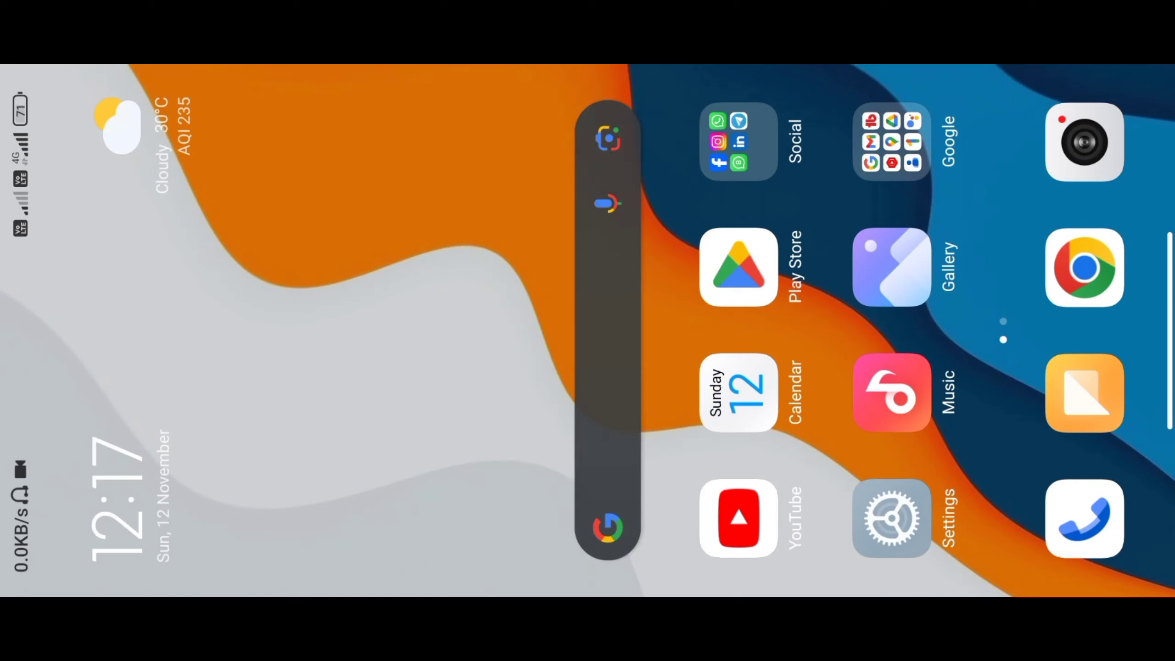
left_click_drag(832, 162, 850, 229)
left_click(1078, 243)
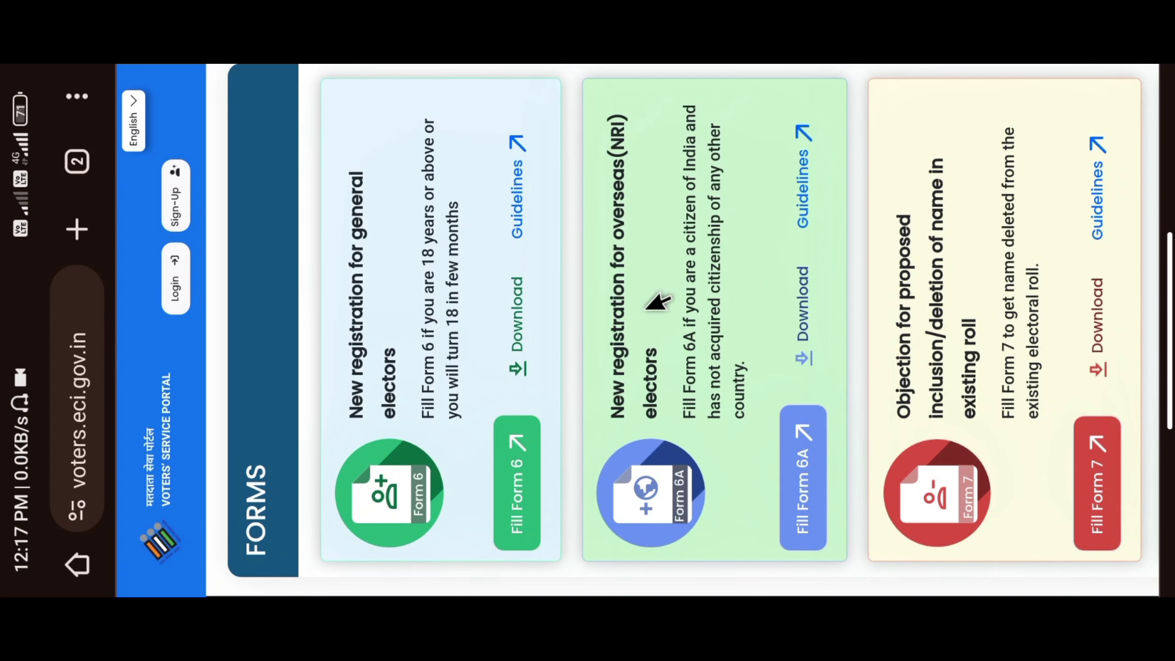
Scroll through the voters.eci.gov.in forms toward the Search in Electoral Roll service.
scroll(656, 303, "down", 3)
scroll(657, 304, "down", 2)
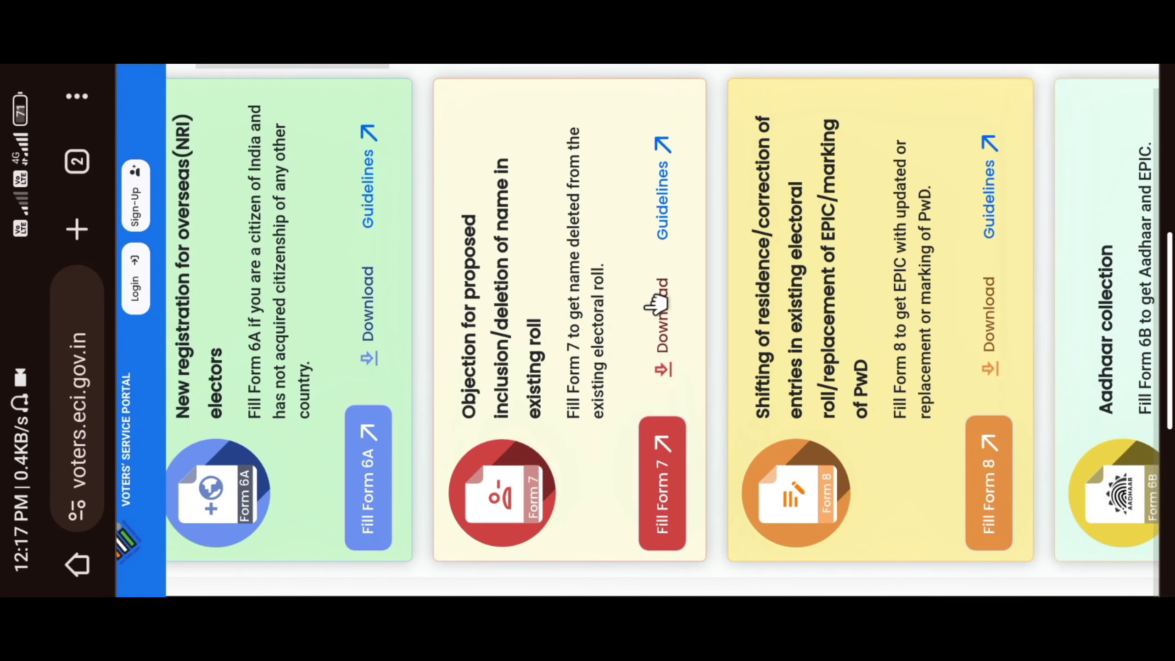
scroll(654, 304, "down", 6)
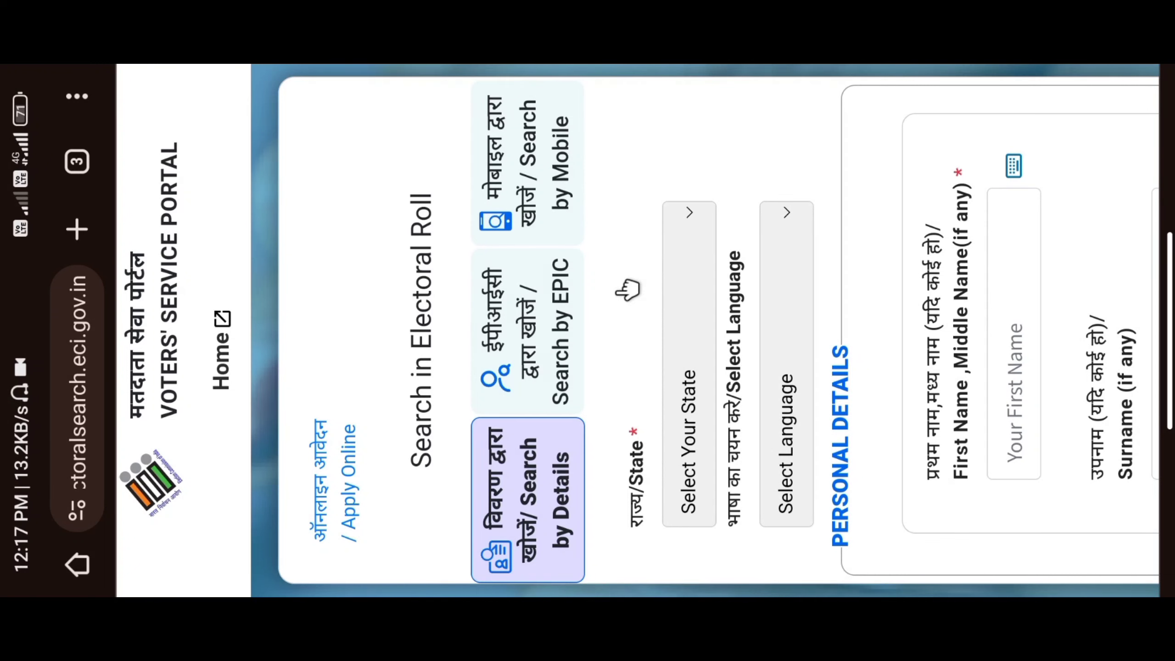
Switch to Search by Mobile, with Andhra Pradesh as state and Telugu as language.
left_click(544, 152)
scroll(458, 380, "down", 5)
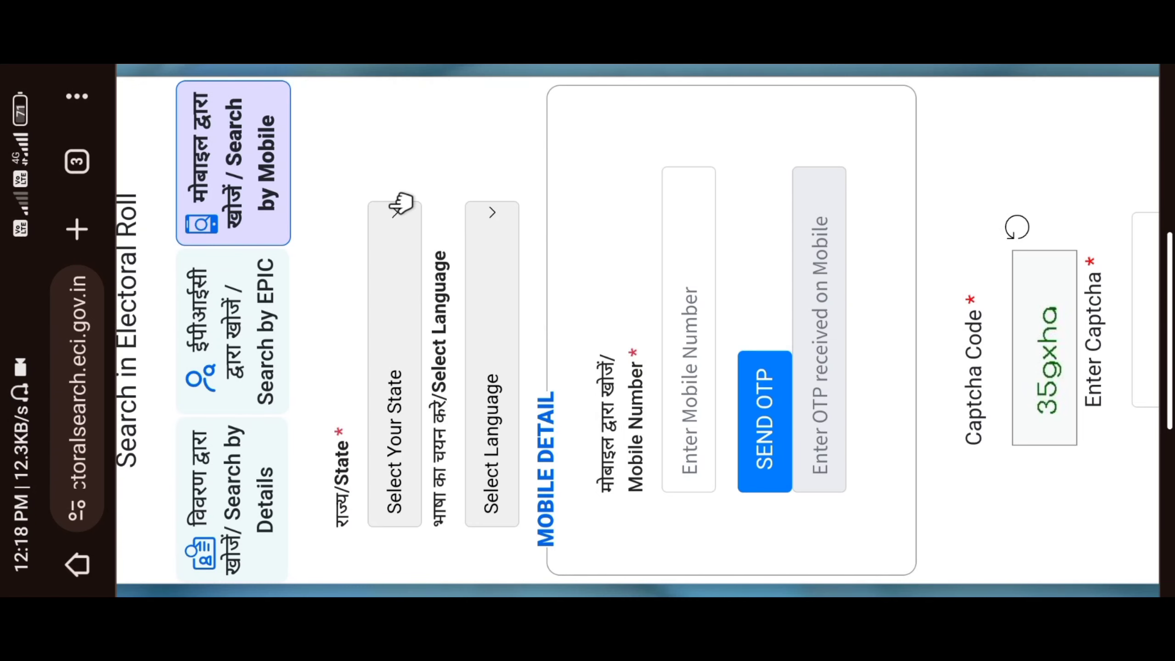
left_click(414, 355)
scroll(268, 370, "down", 15)
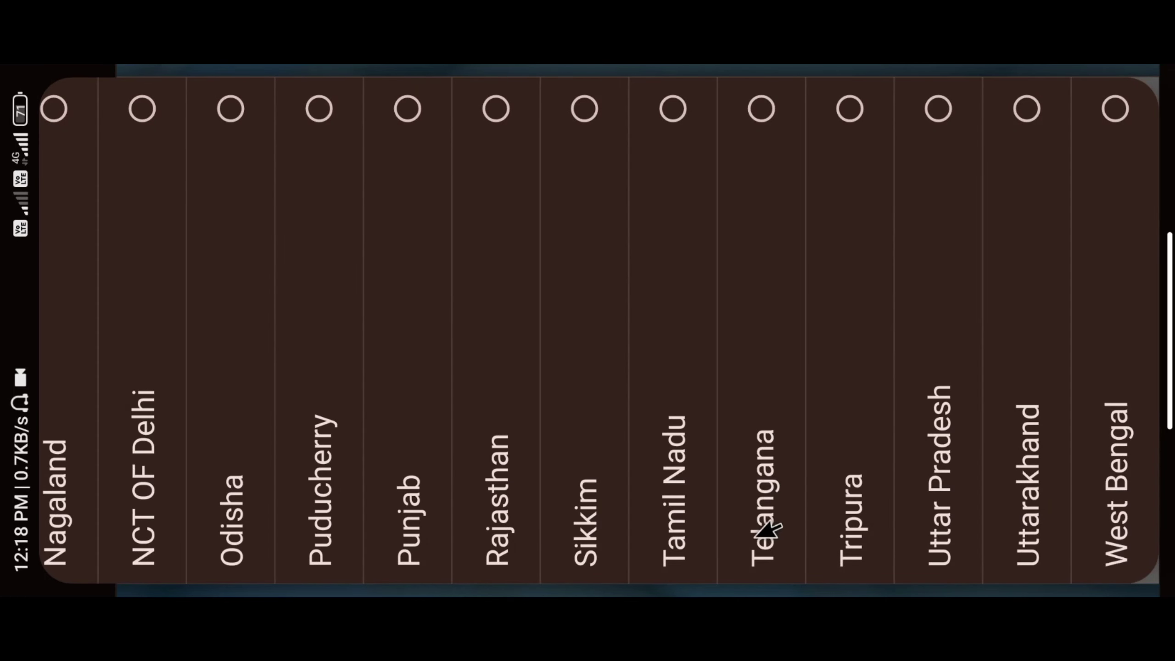
scroll(763, 504, "up", 15)
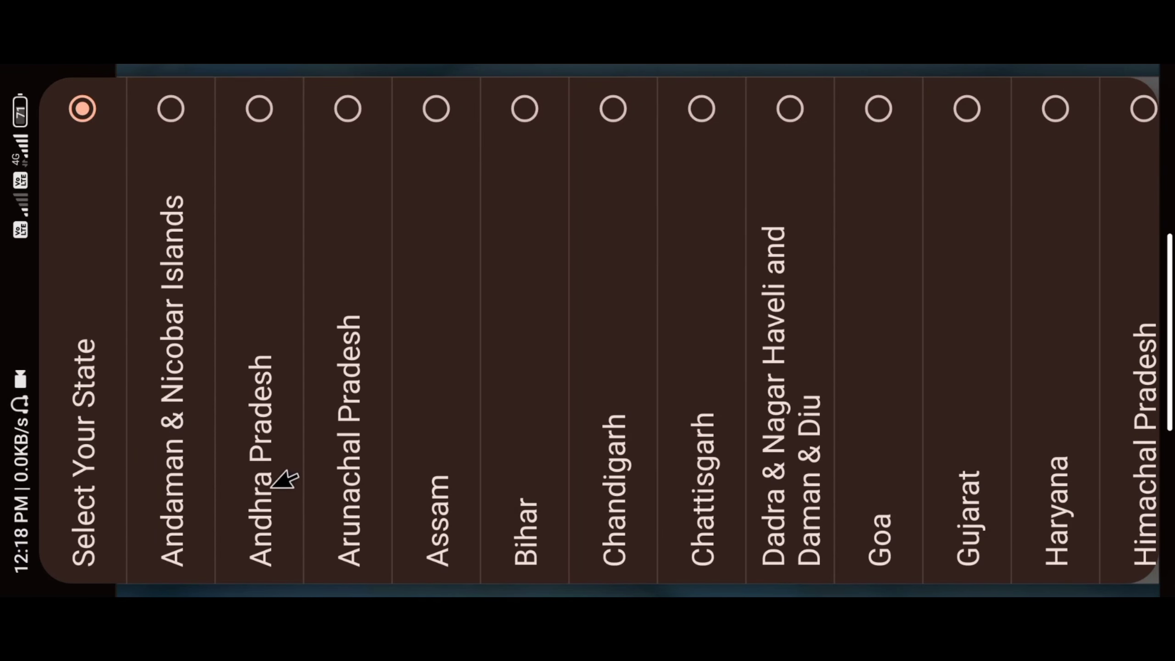
left_click(283, 480)
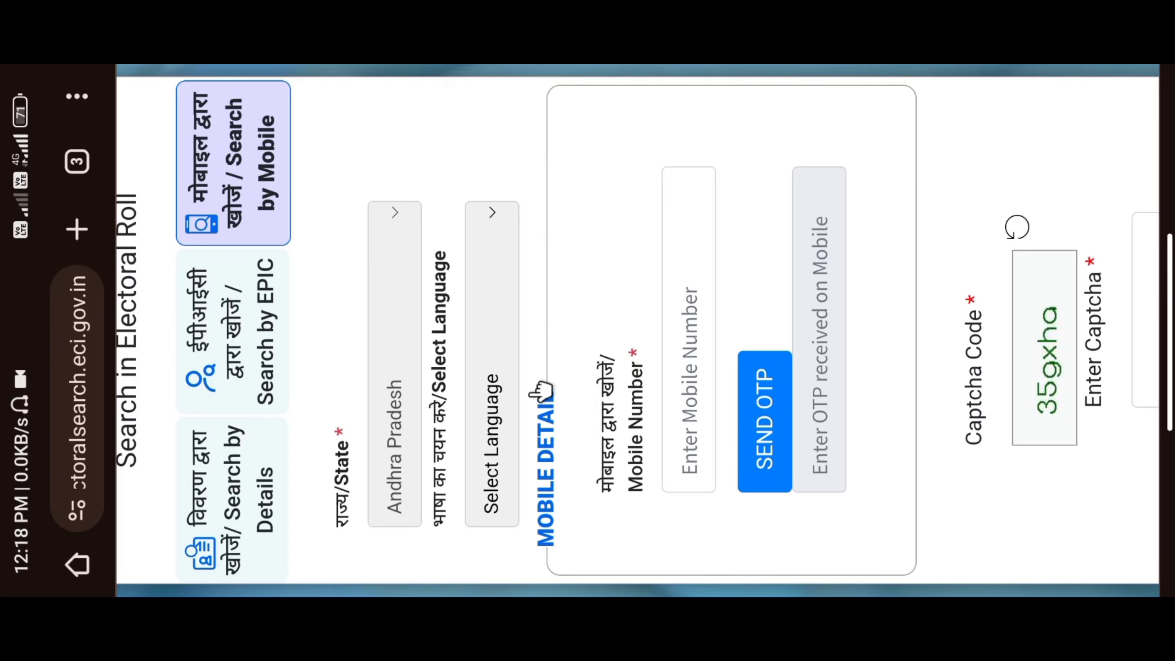
left_click(504, 394)
left_click(639, 421)
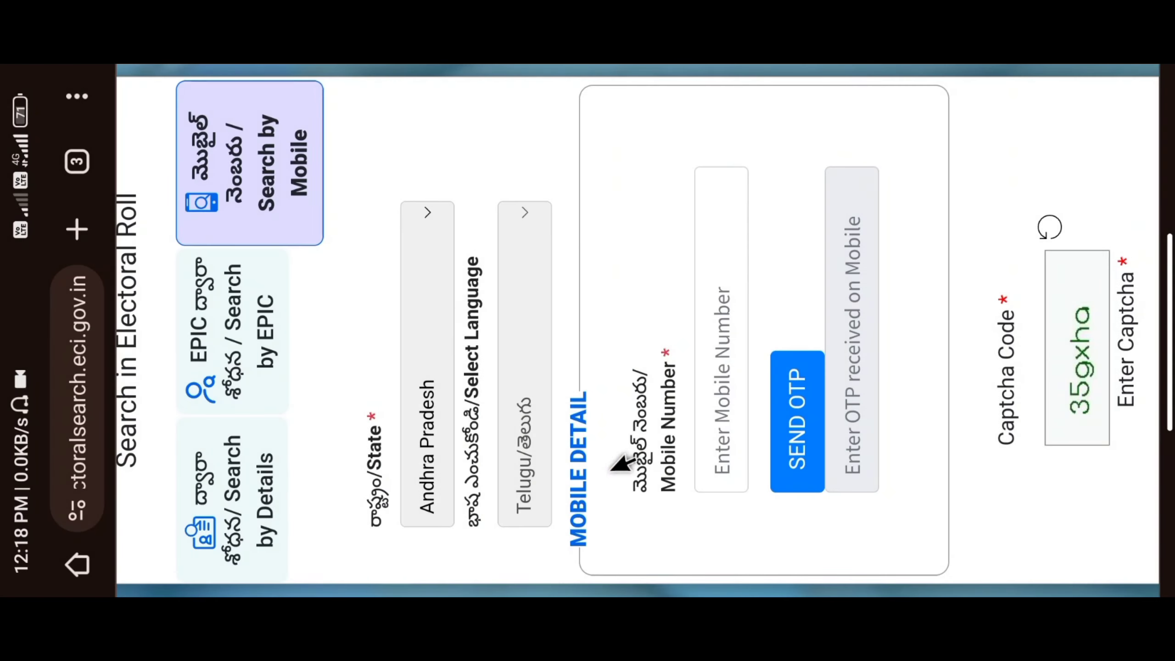
Enter the registered mobile number, request an OTP, and fill in the captcha.
scroll(629, 388, "down", 3)
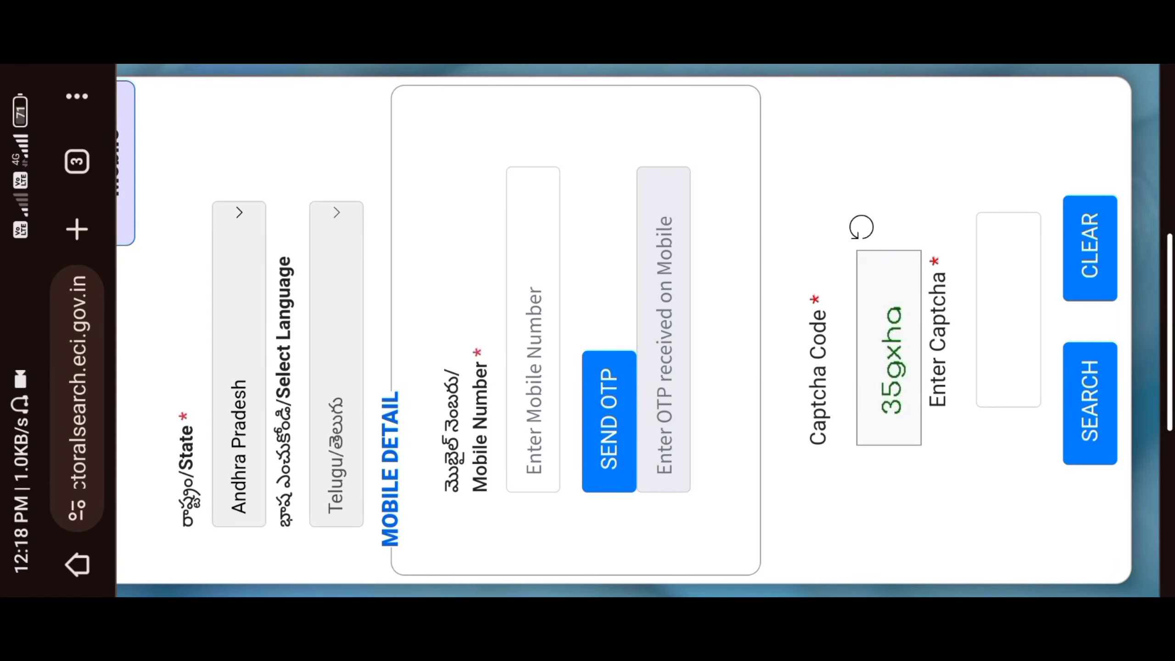
left_click(534, 354)
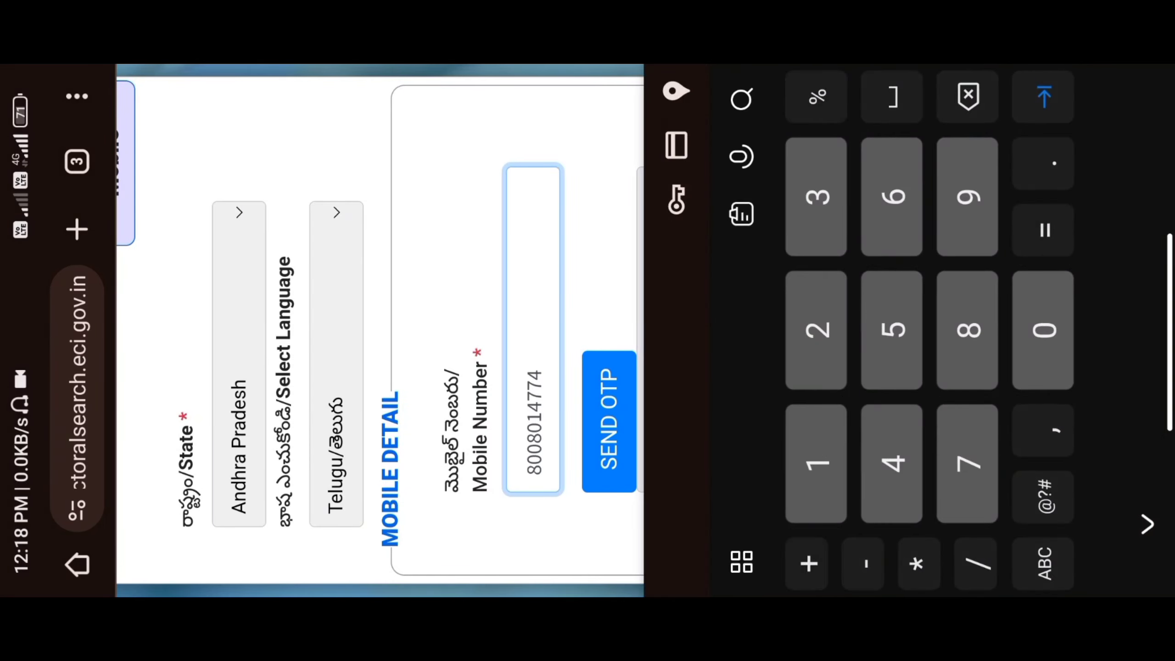
scroll(347, 286, "down", 2)
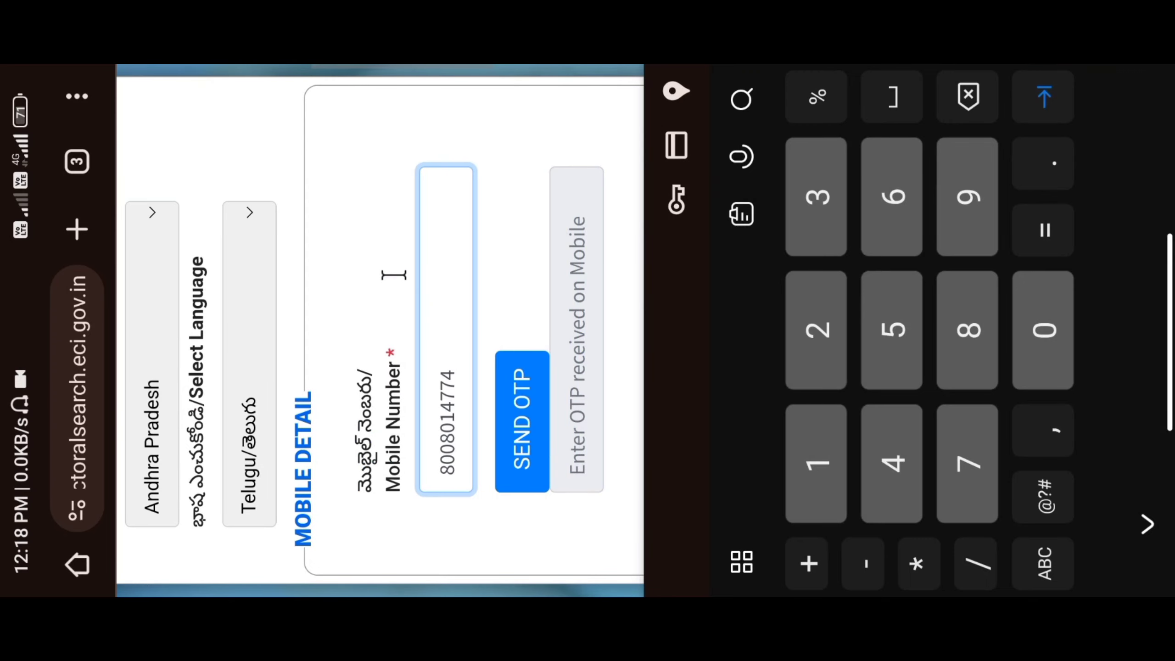
left_click(528, 393)
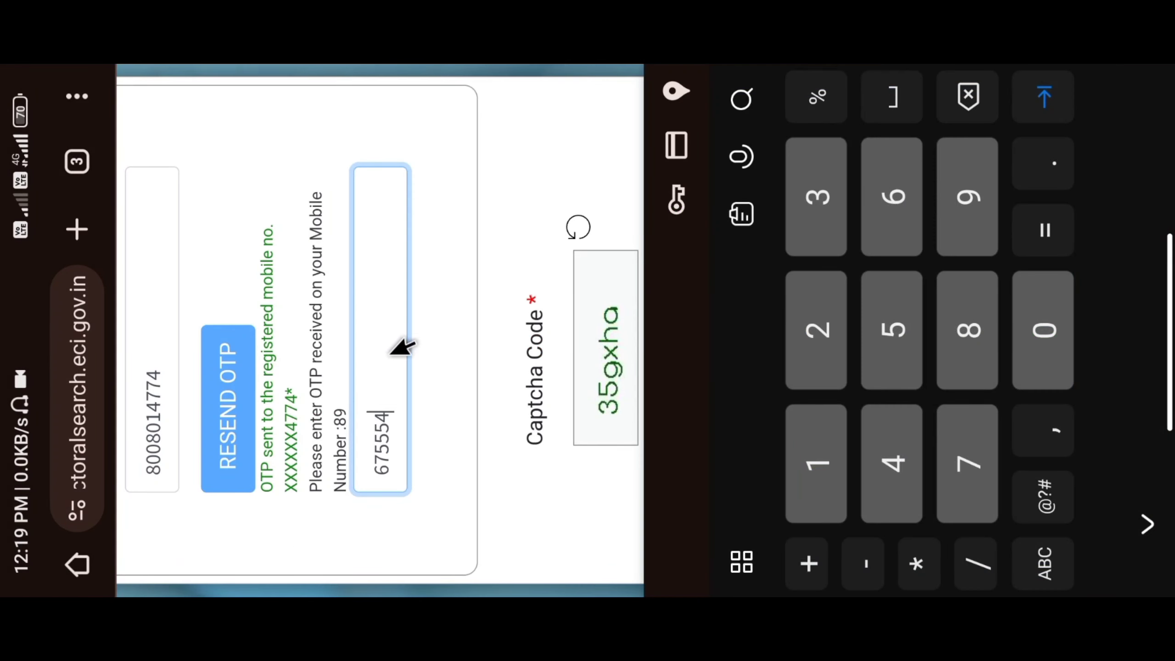
scroll(401, 345, "down", 2)
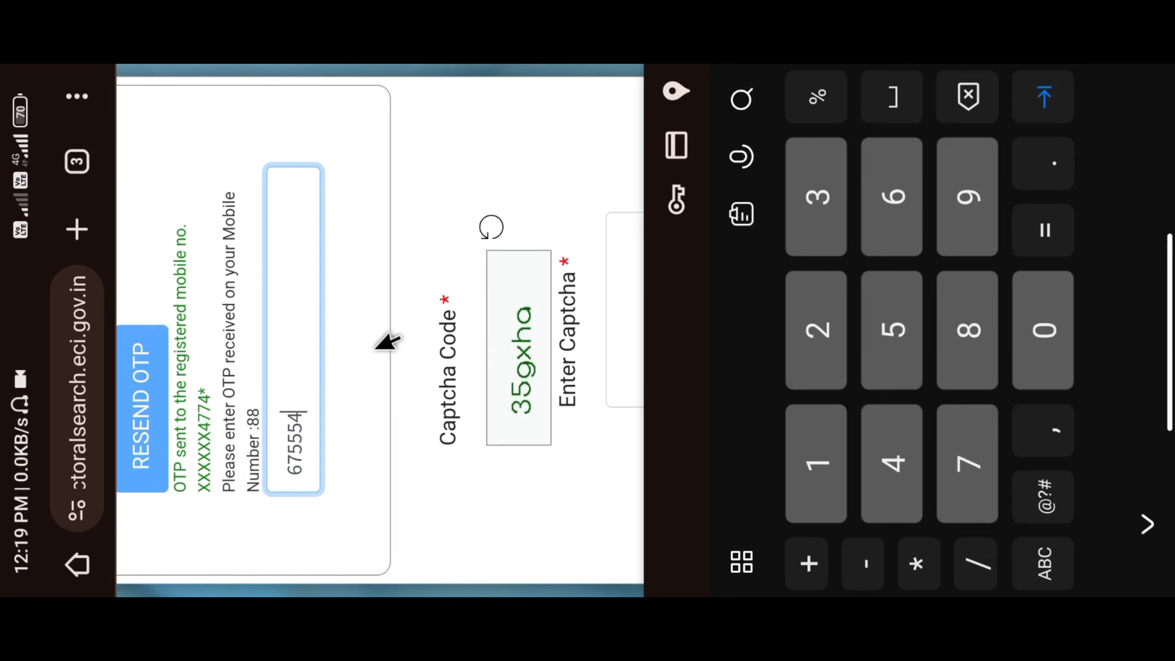
scroll(388, 341, "down", 3)
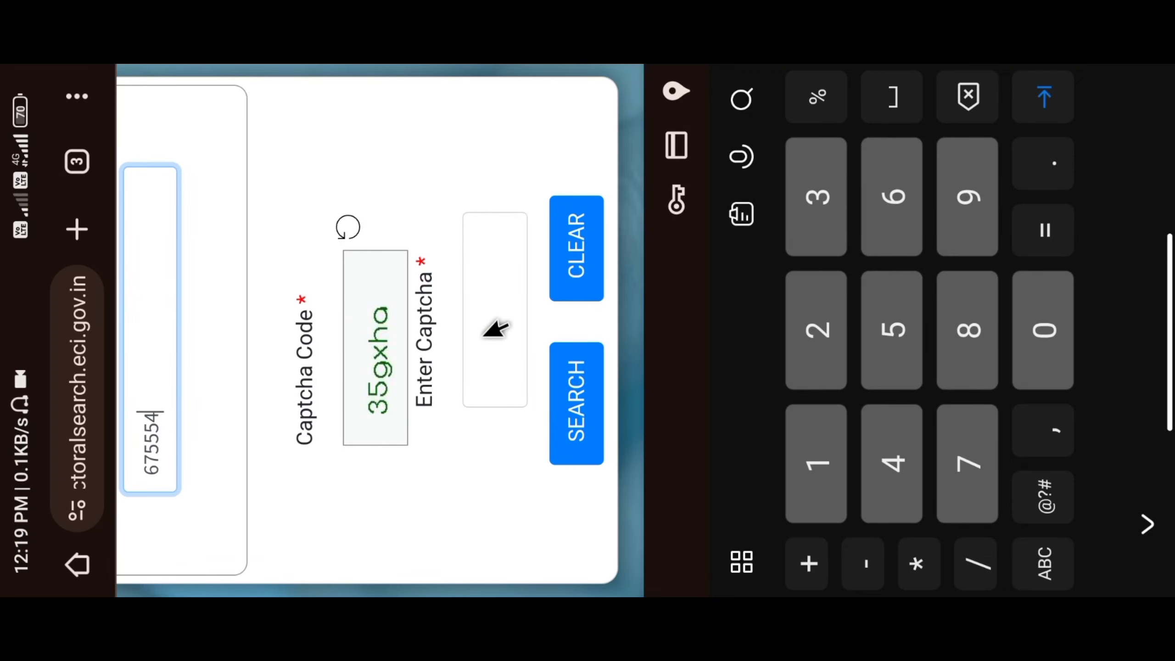
left_click(495, 329)
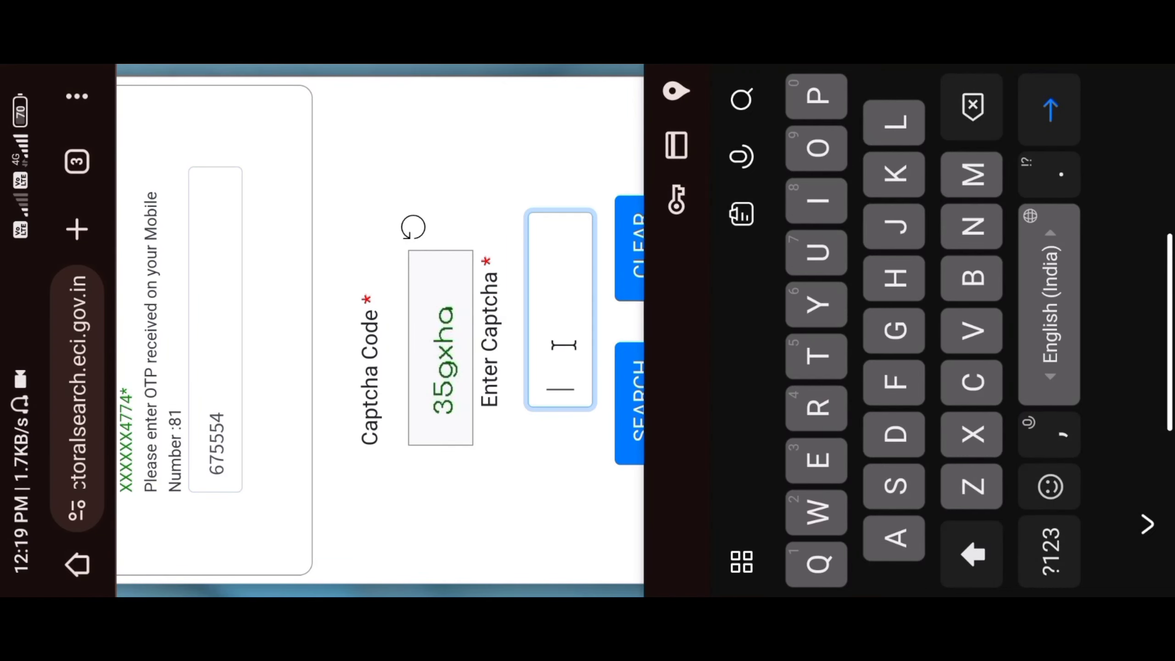
type("35gxha")
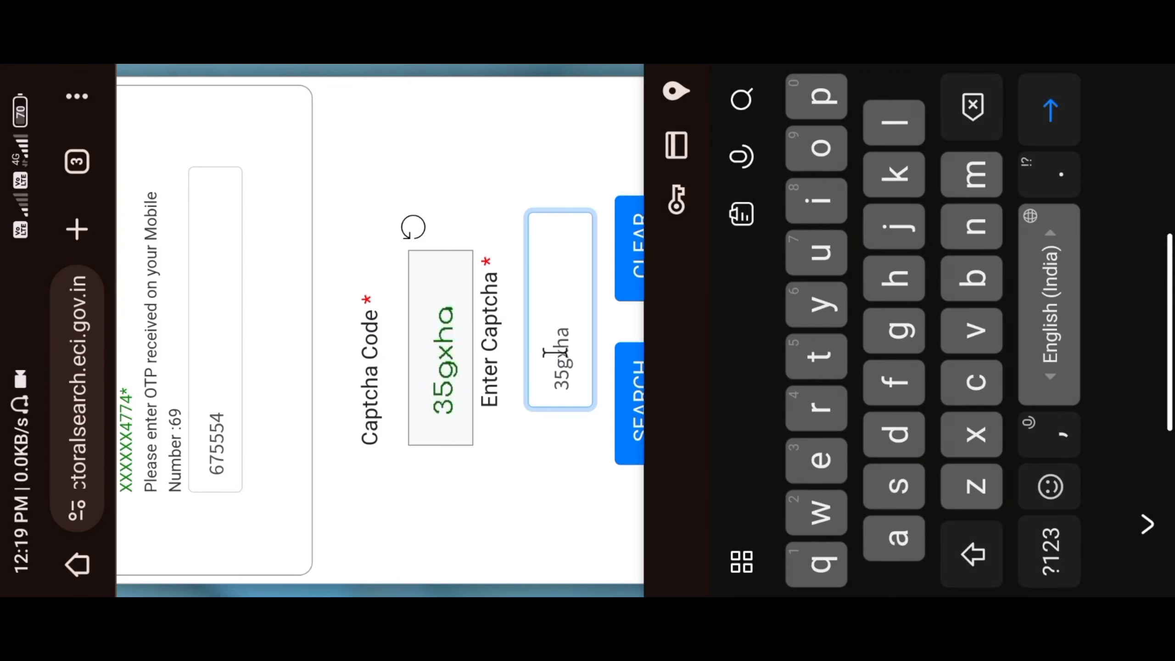
scroll(522, 292, "down", 2)
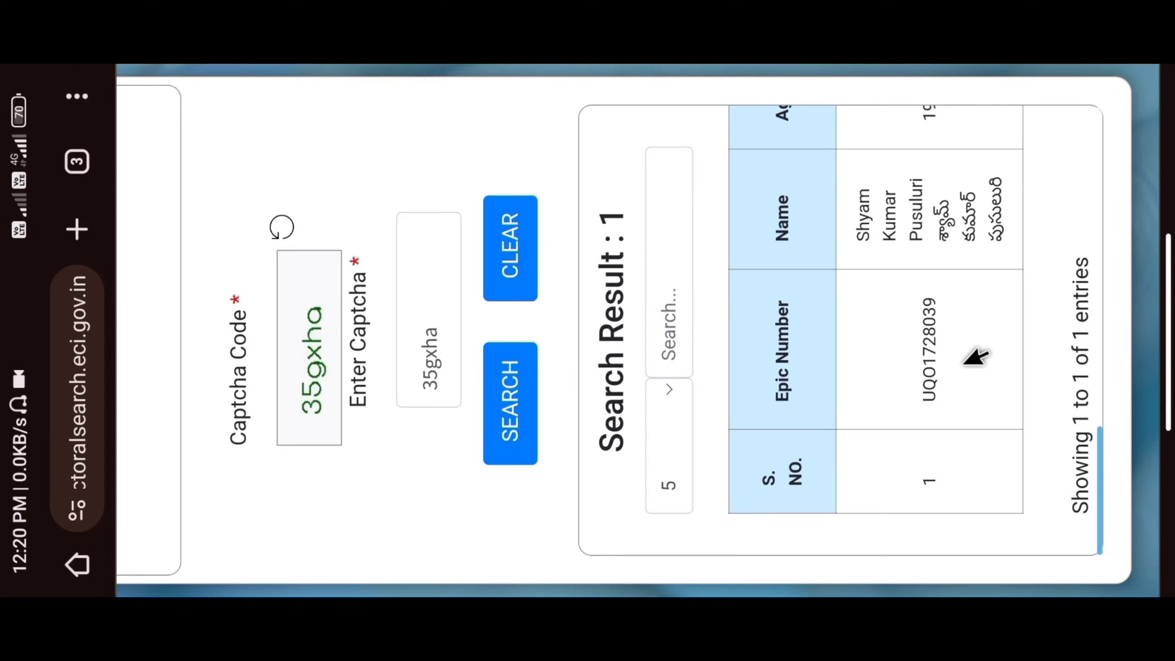
Scroll the results table to view the matching elector's details, then return to the portal tab.
left_click_drag(1112, 466, 1108, 443)
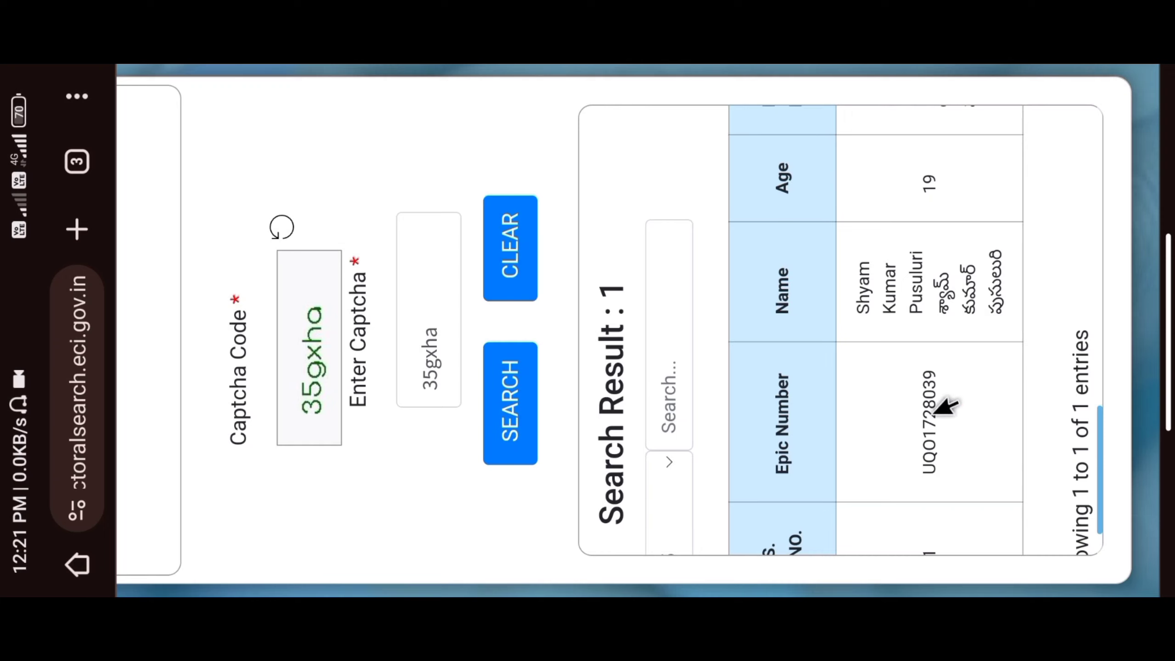
scroll(828, 342, "up", 10)
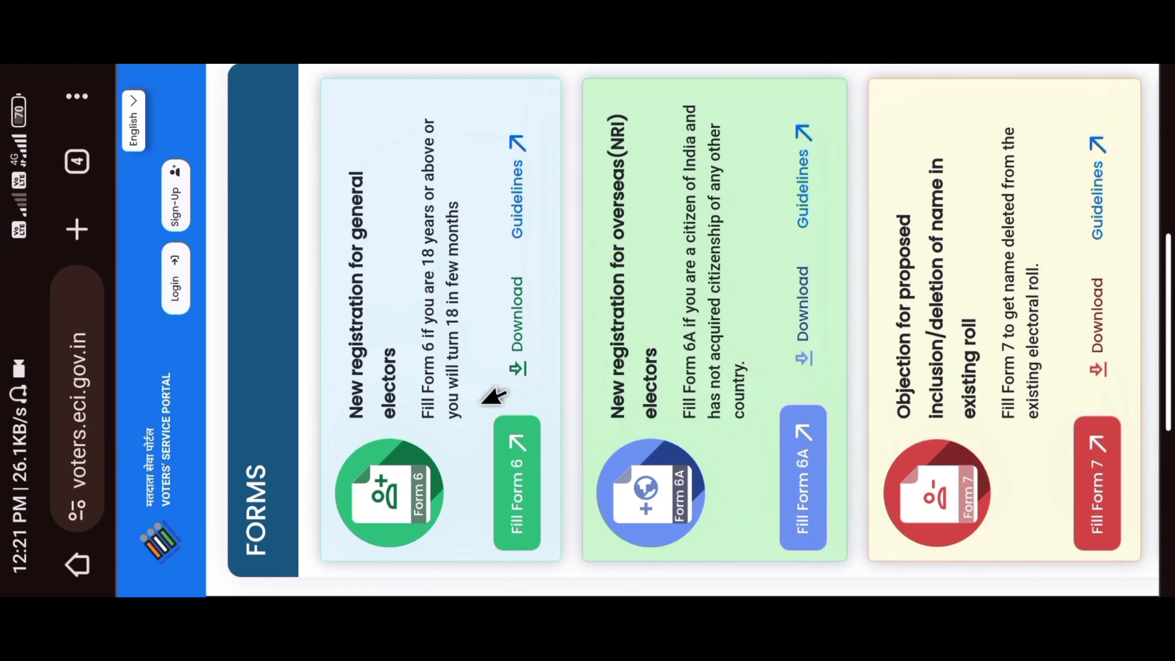
Scroll to Services and open E-EPIC Download, reaching the login page.
scroll(537, 296, "down", 10)
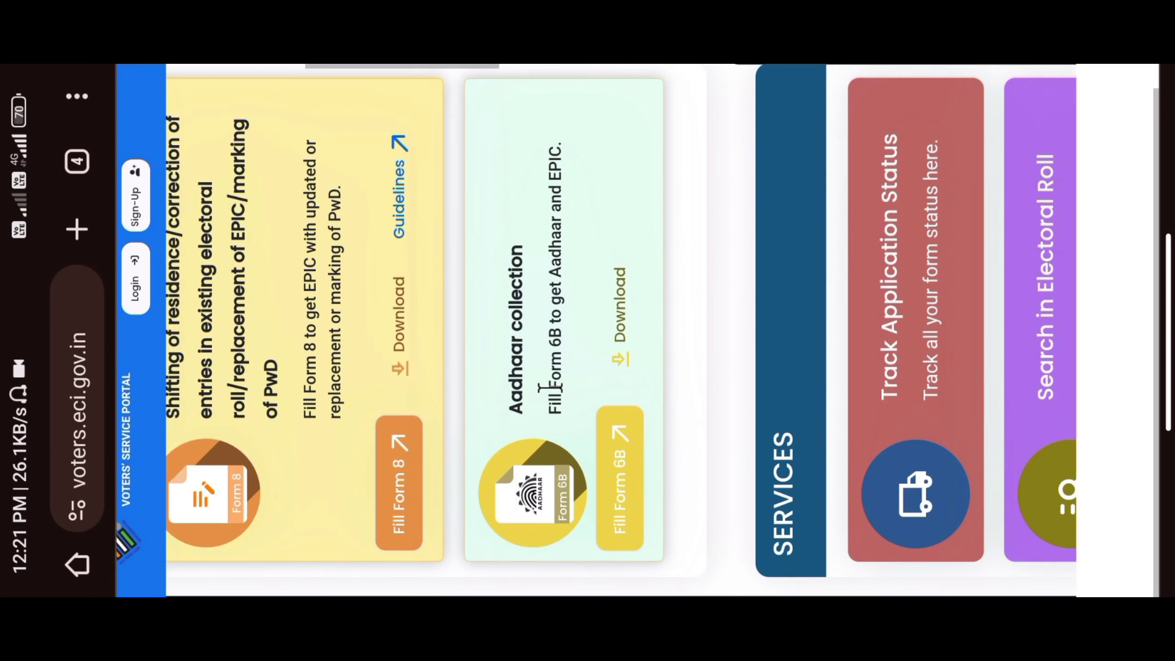
scroll(571, 388, "down", 5)
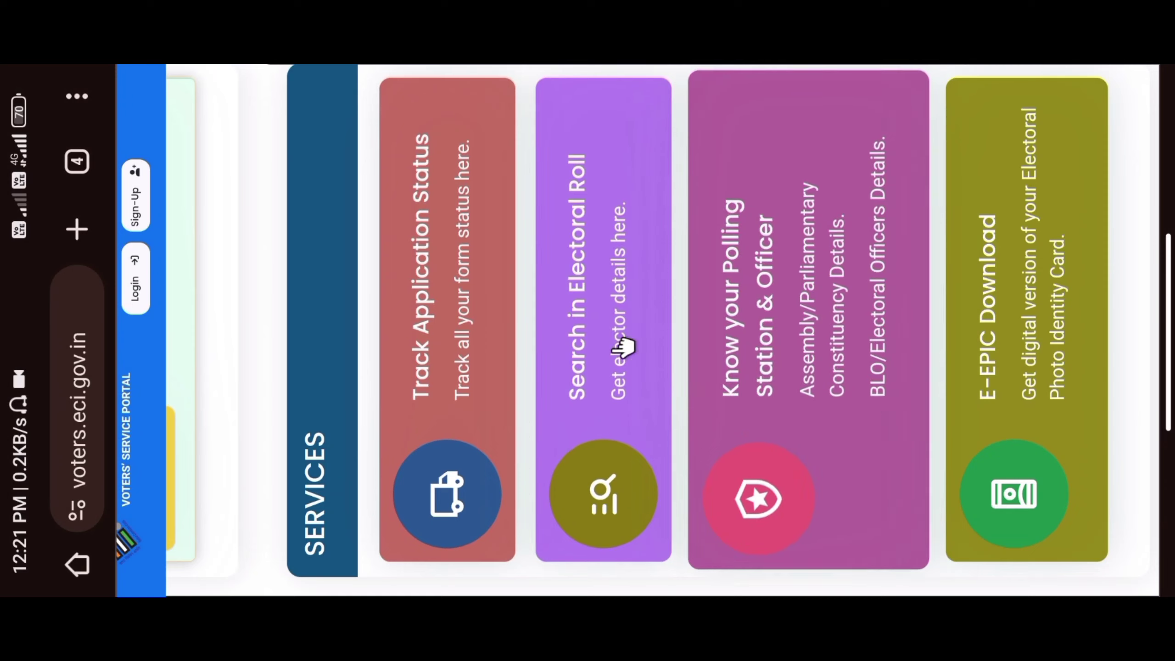
left_click(1036, 328)
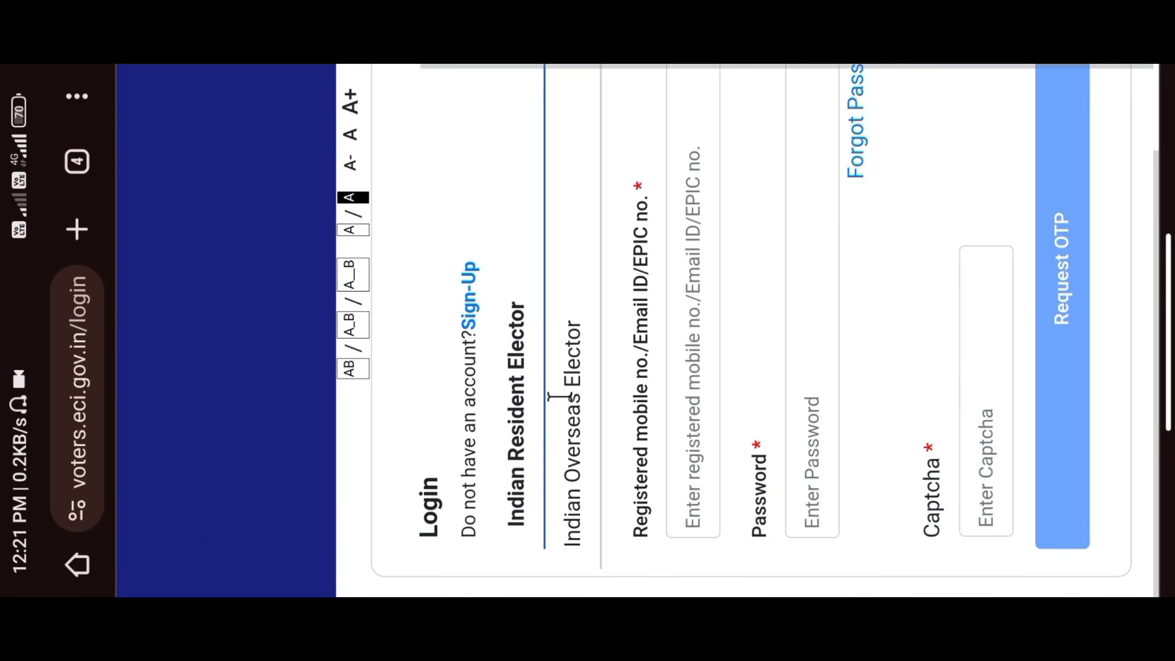
scroll(582, 401, "down", 5)
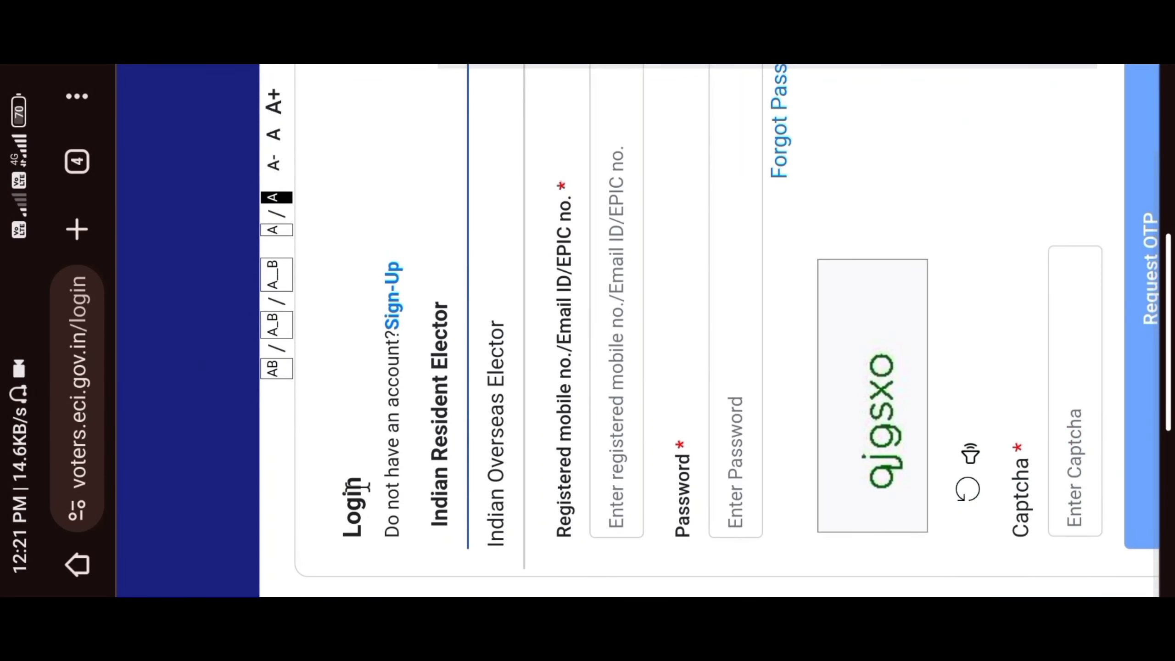
scroll(417, 450, "down", 2)
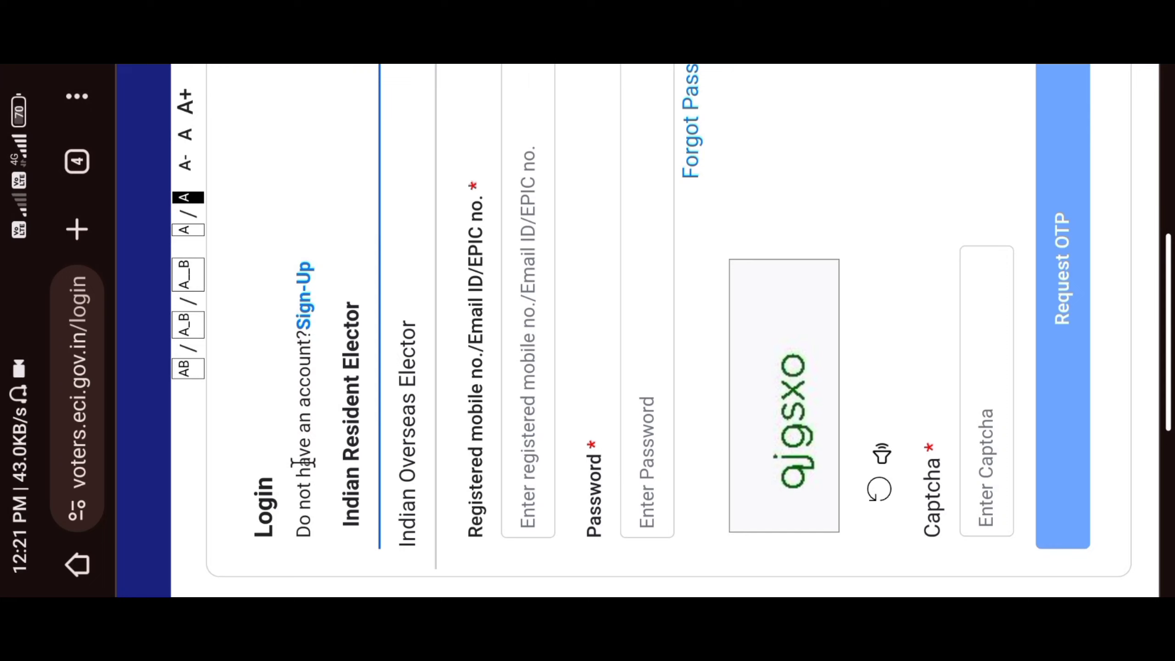
Look over the account sign-up page, then return to the login page.
left_click(309, 294)
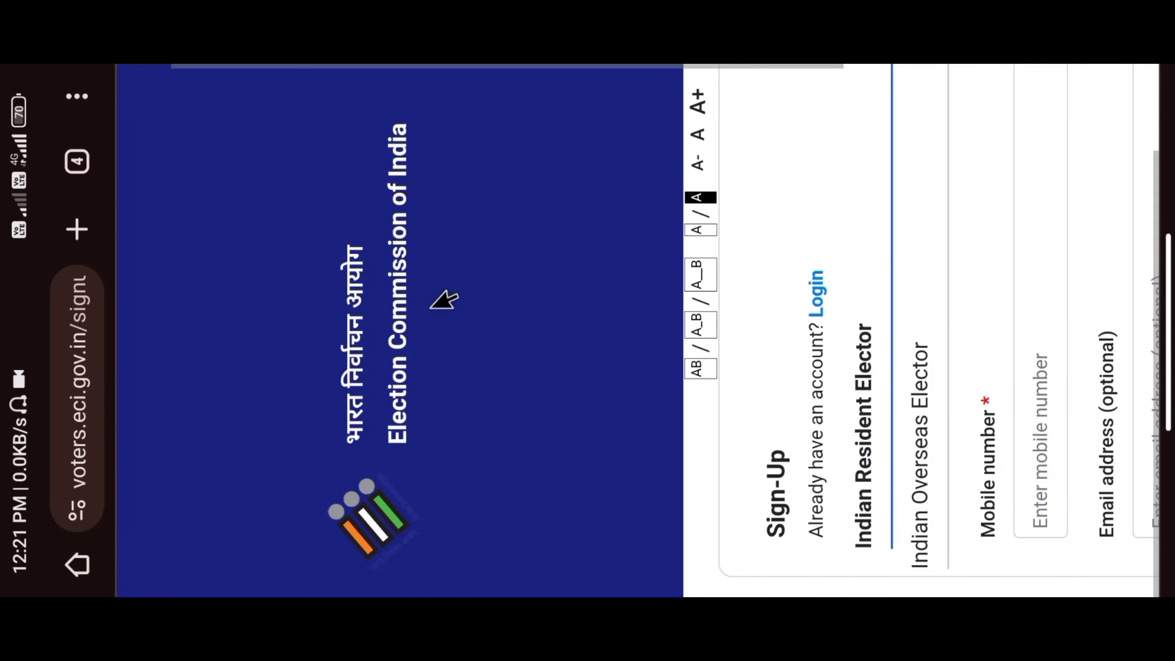
scroll(442, 326, "down", 7)
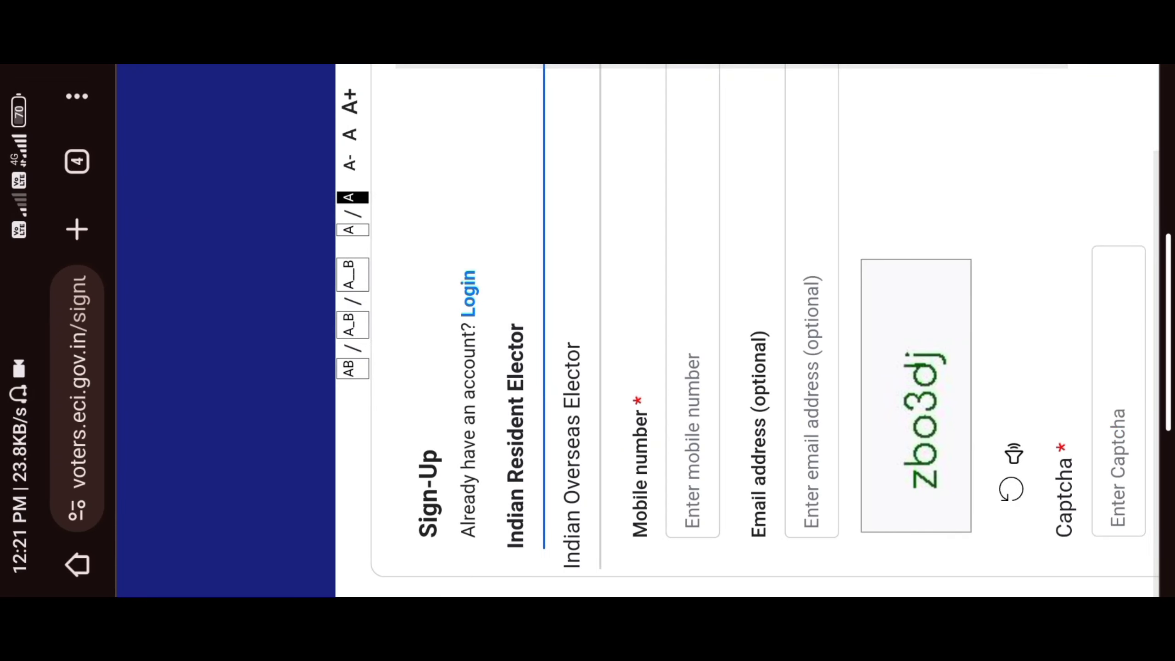
scroll(707, 457, "down", 3)
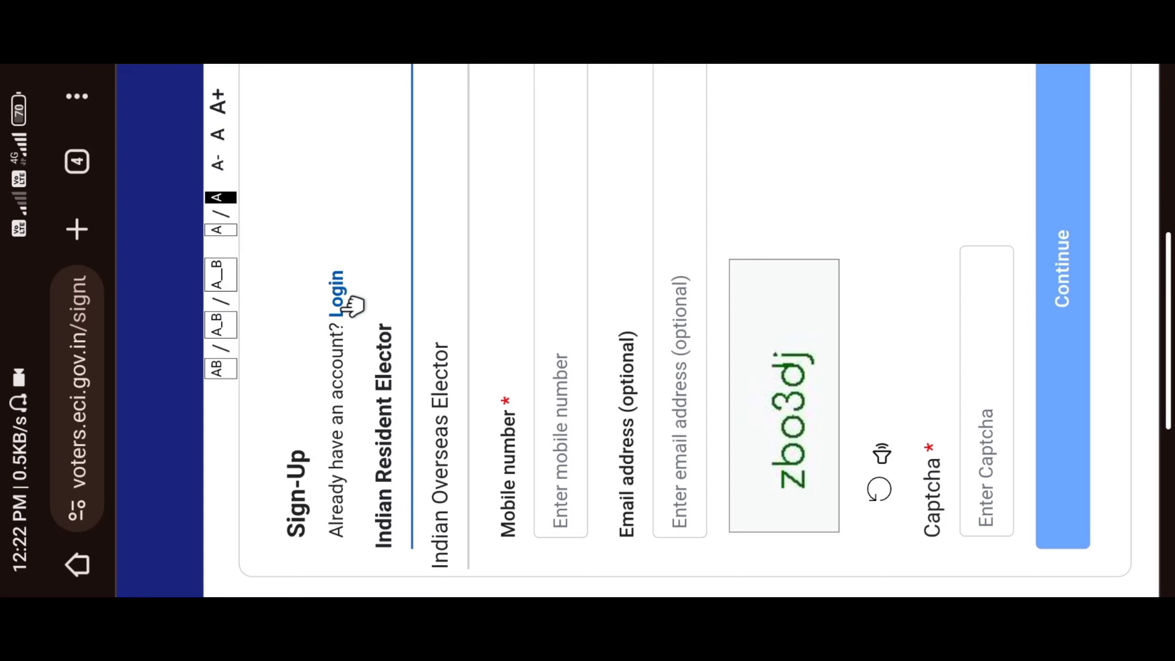
left_click(354, 291)
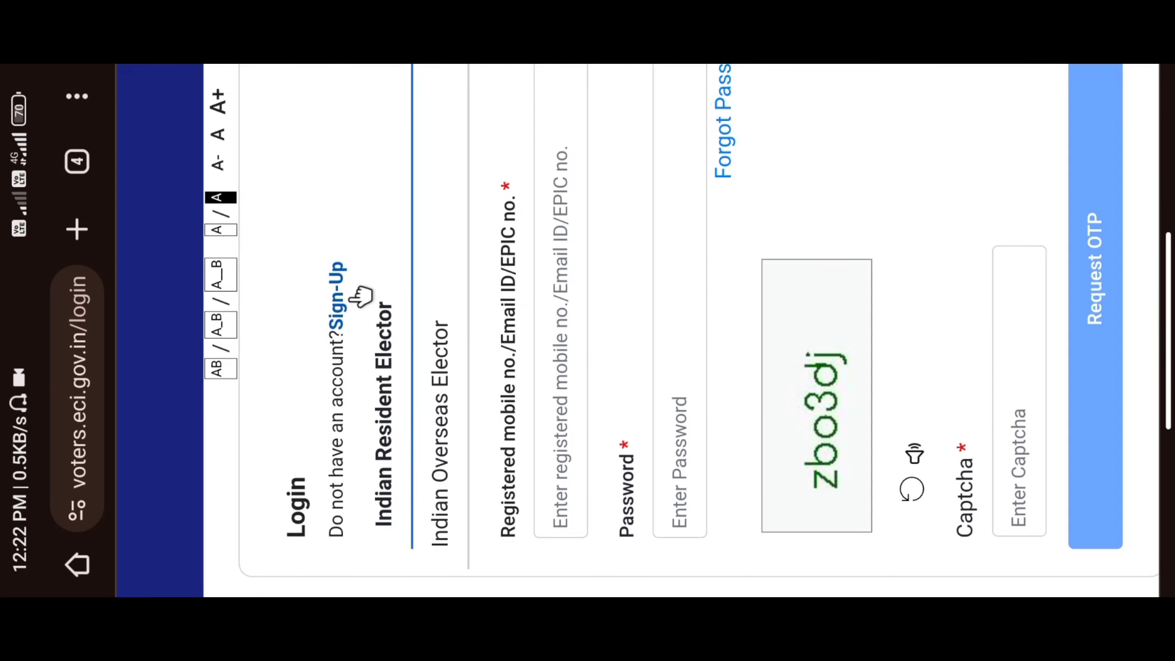
Enter the account password and captcha, then request a login OTP.
scroll(537, 362, "down", 10)
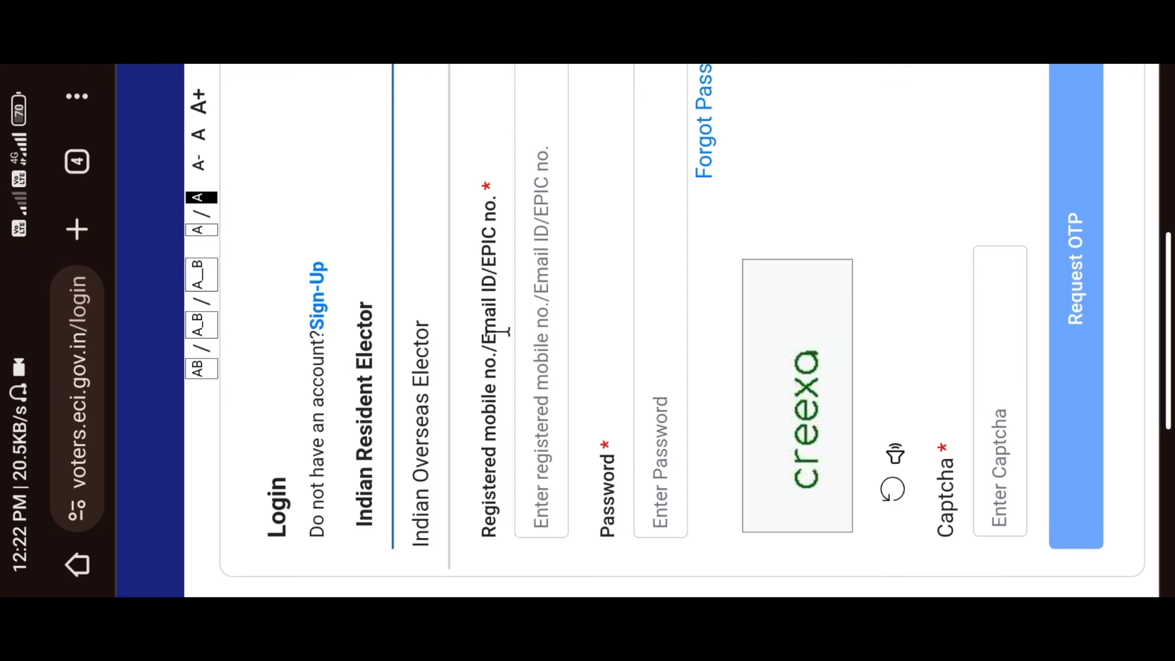
scroll(490, 448, "down", 1)
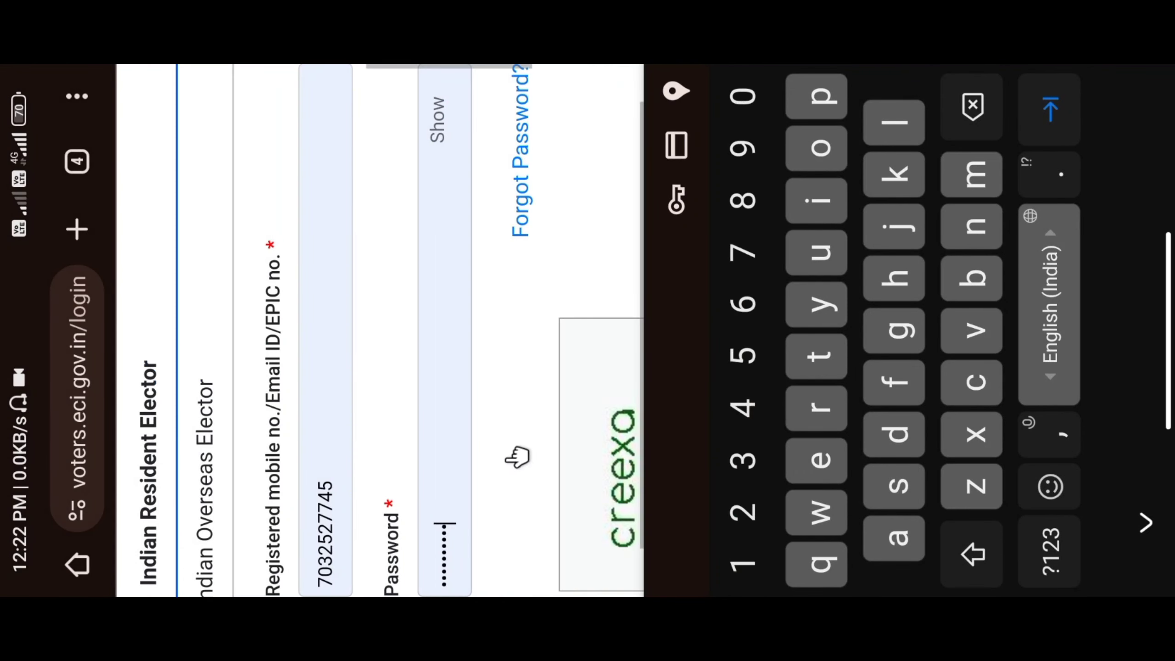
left_click(537, 336)
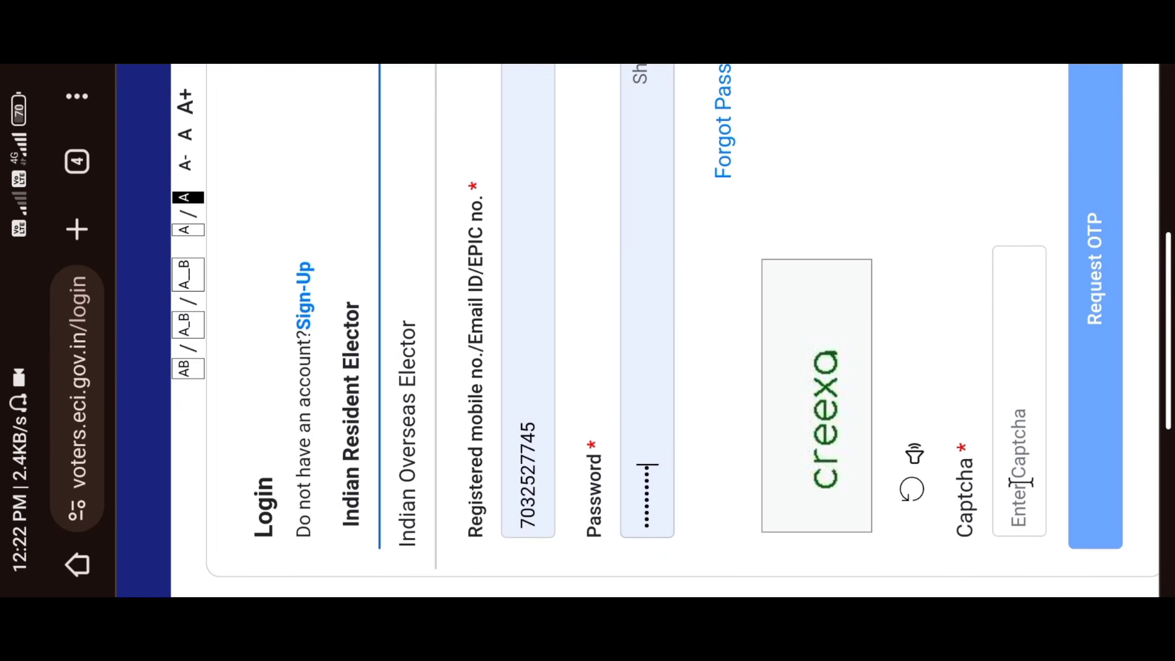
left_click(1015, 474)
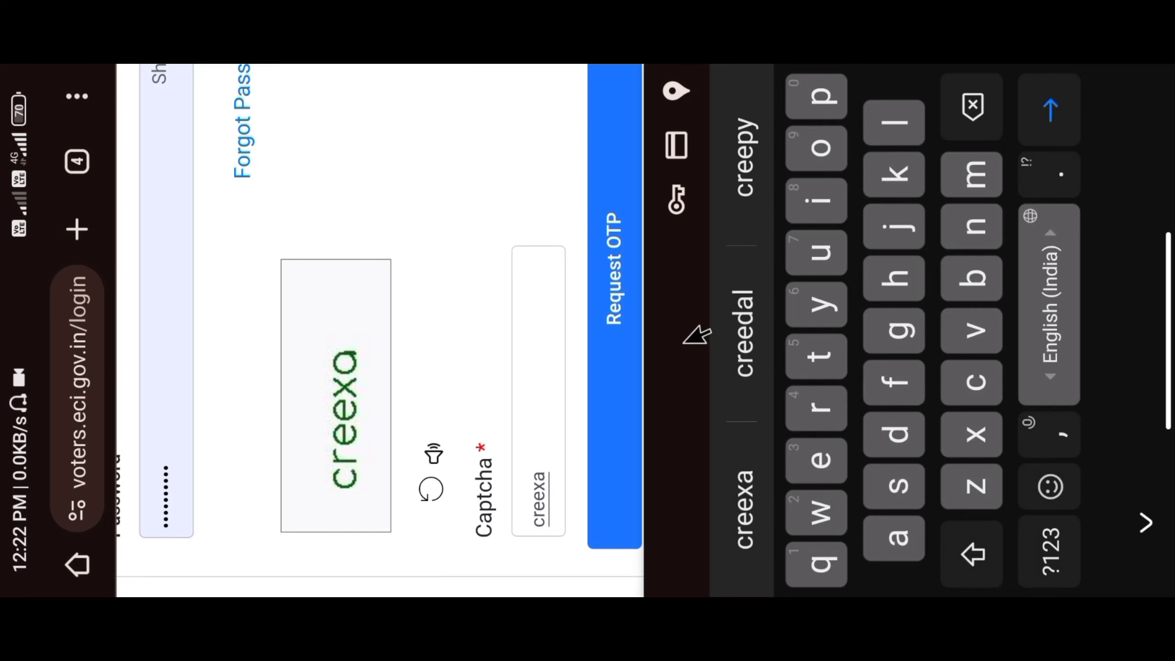
left_click(610, 229)
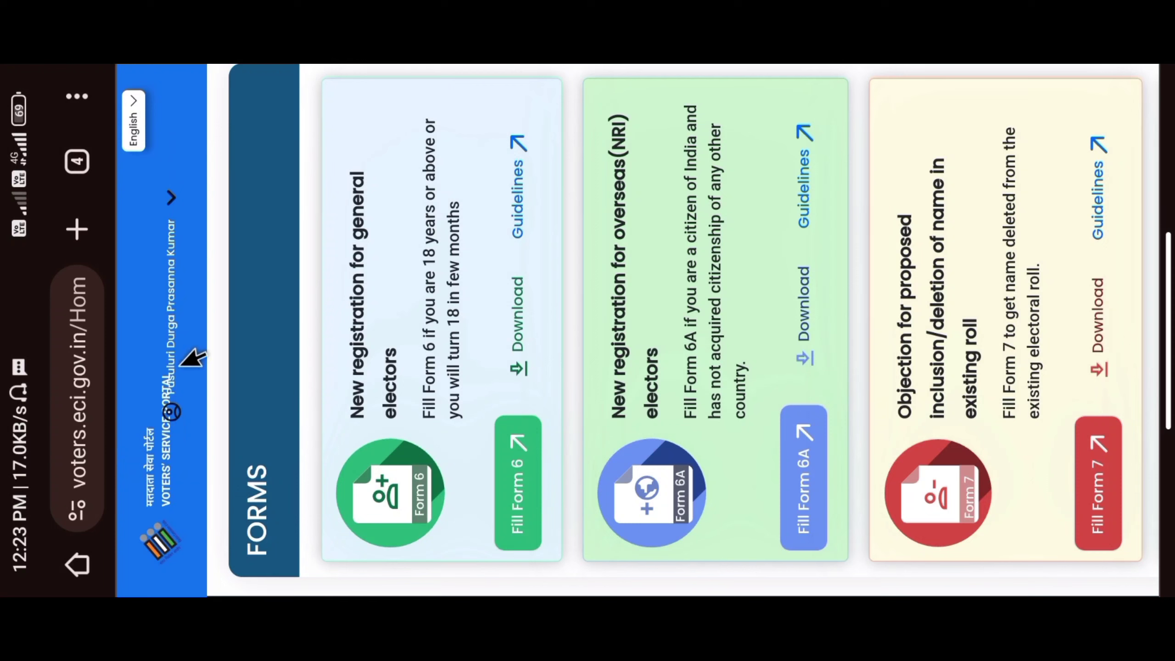
Open and dismiss the account menu, then scroll to the E-EPIC Download service.
left_click(181, 368)
left_click(222, 564)
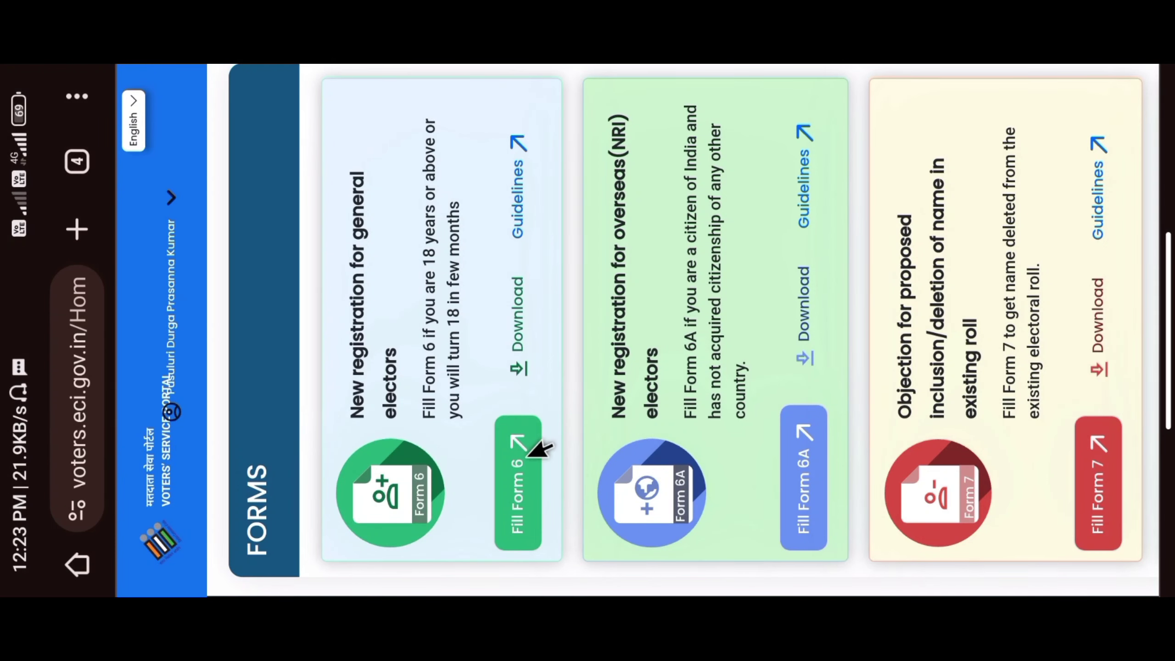
scroll(541, 449, "down", 3)
scroll(572, 415, "down", 5)
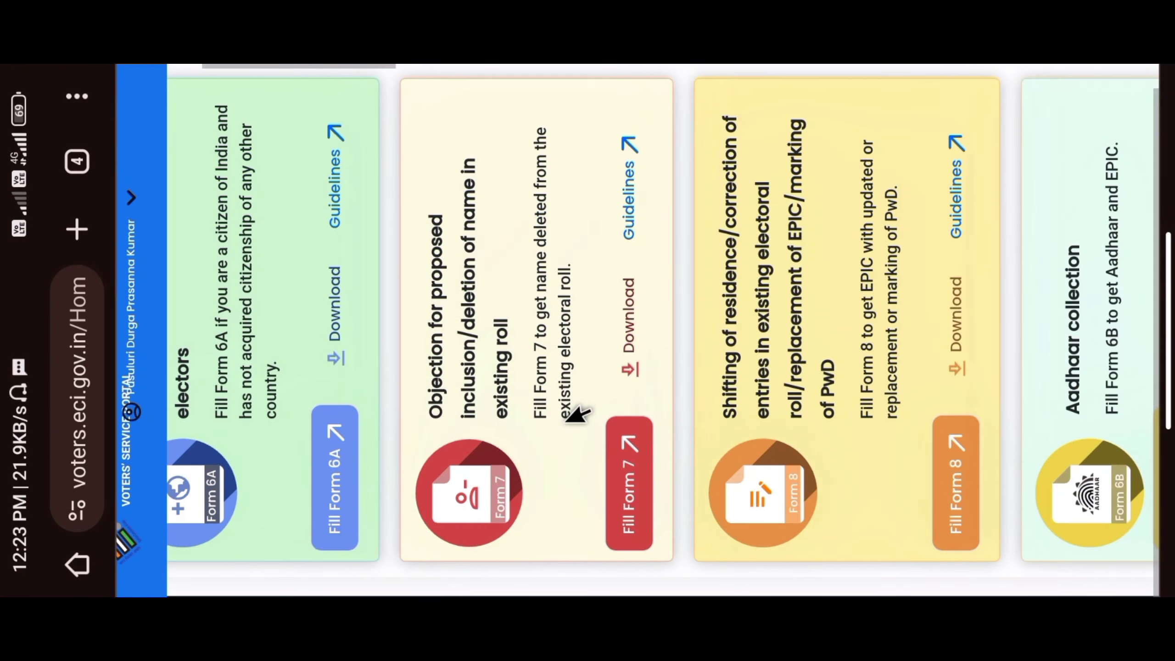
scroll(584, 410, "down", 10)
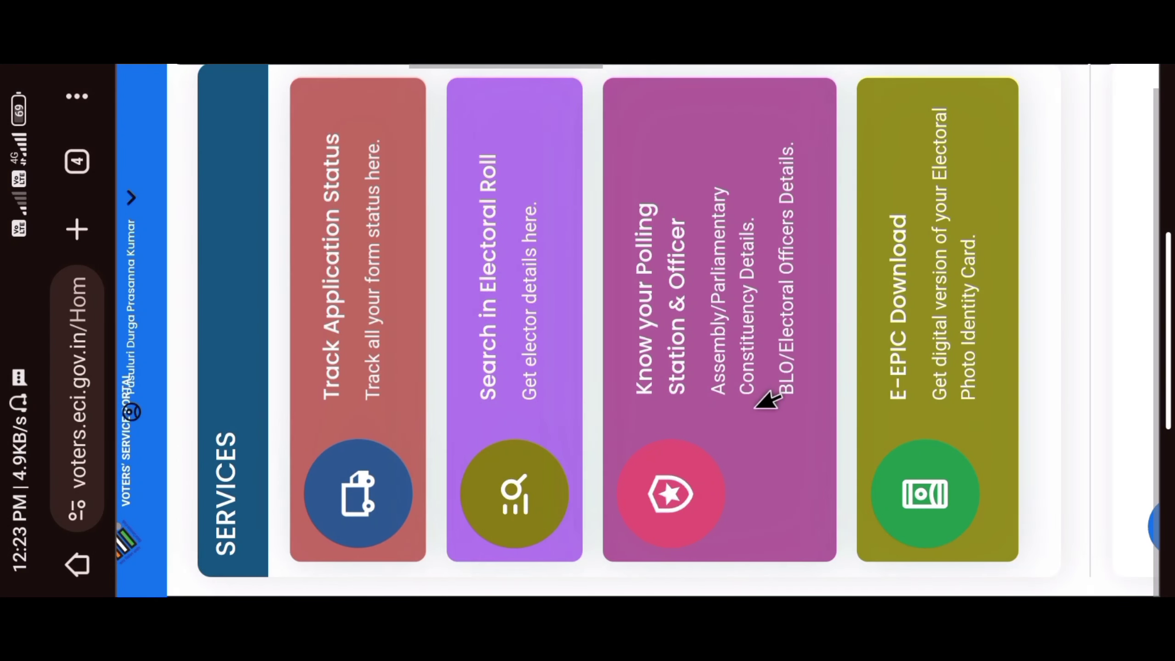
scroll(467, 440, "up", 3)
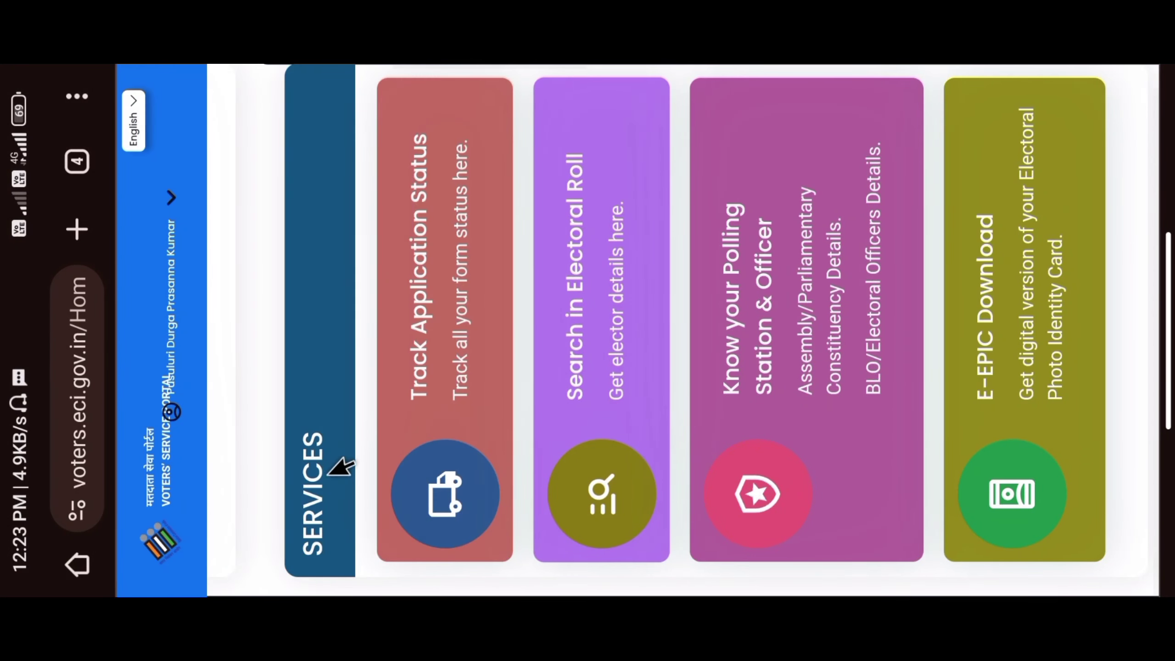
scroll(540, 408, "down", 5)
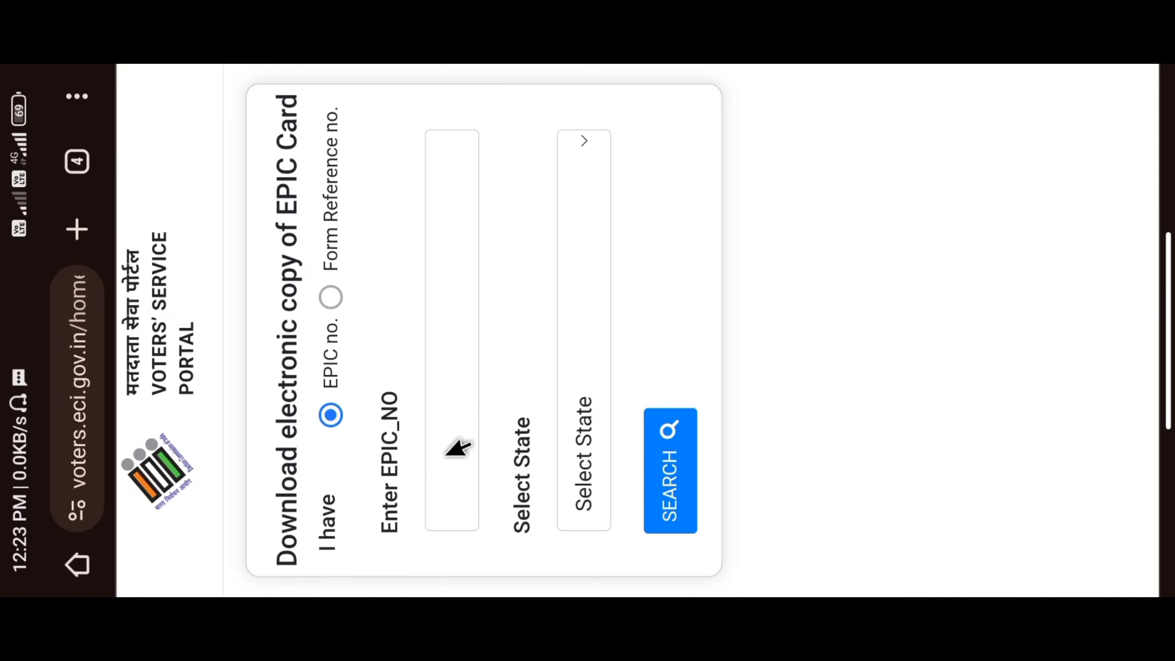
Paste the voter's EPIC number, choose Andhra Pradesh as the state, and search.
left_click(458, 447)
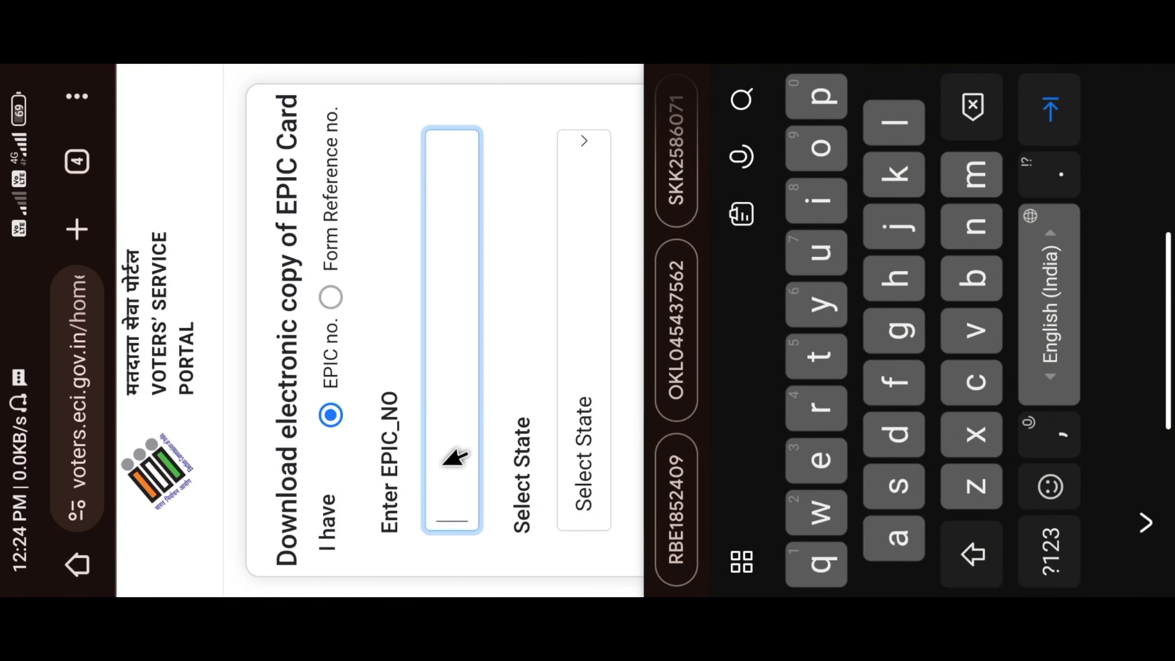
left_click(432, 480)
left_click(394, 516)
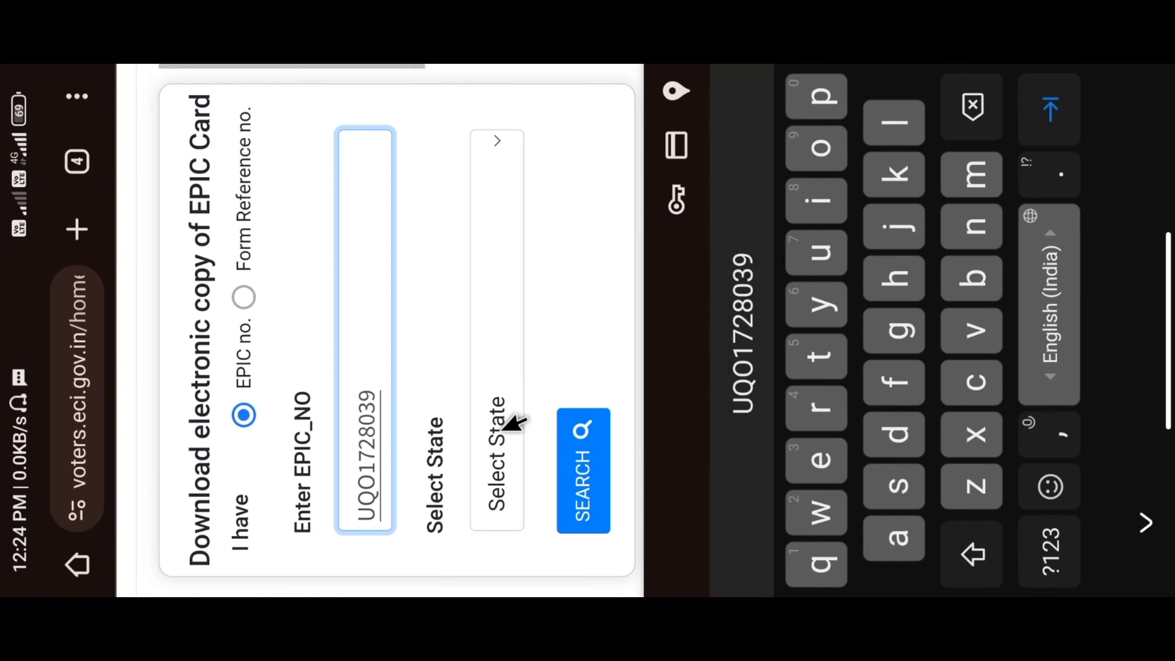
left_click(513, 442)
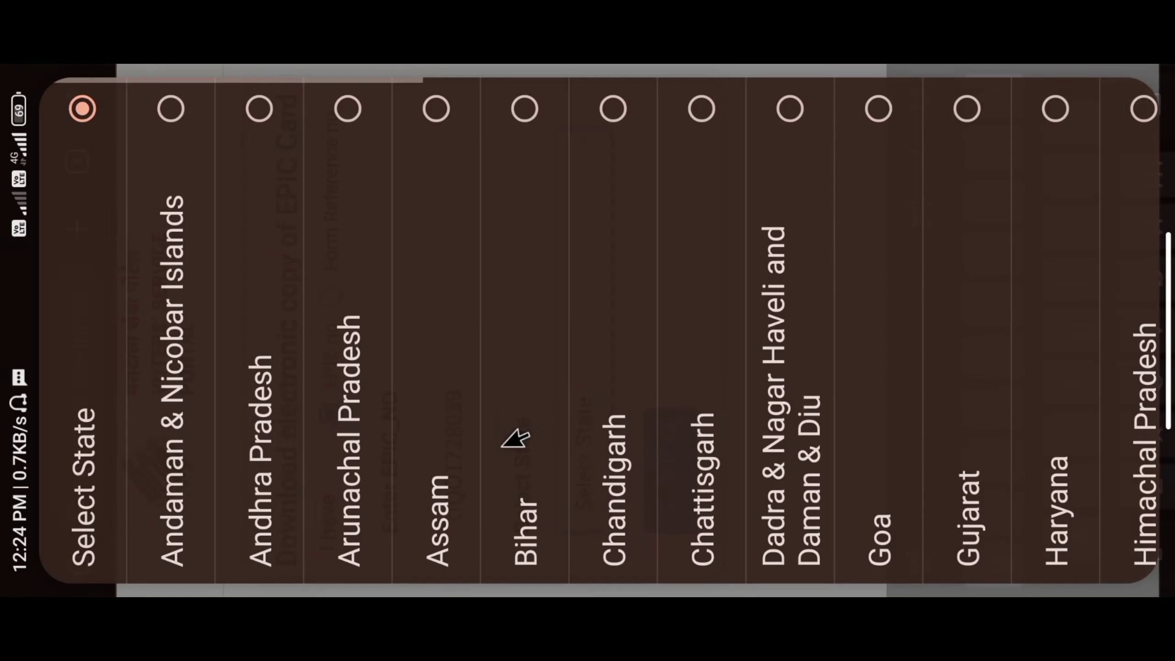
left_click(269, 426)
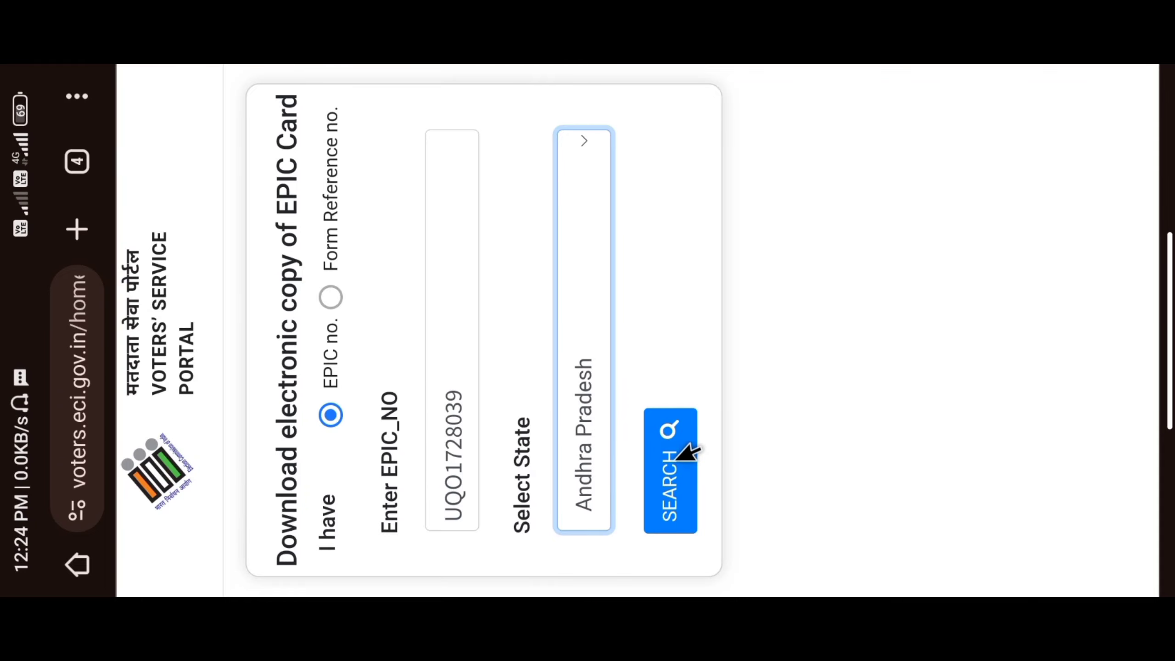
left_click(688, 451)
scroll(589, 379, "down", 3)
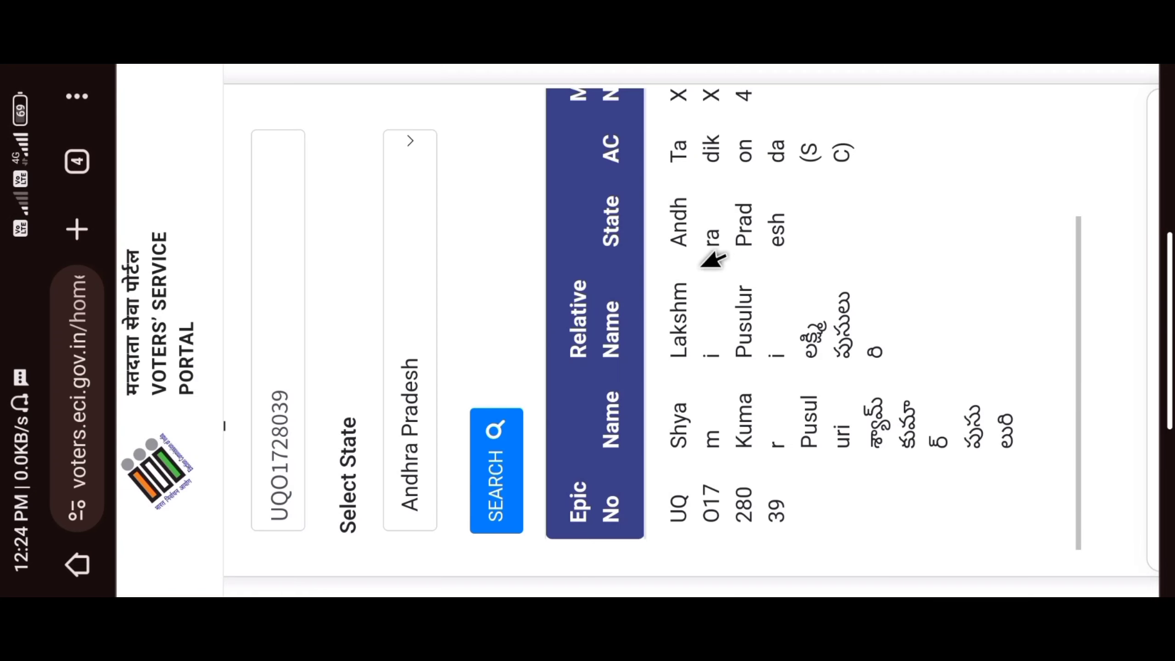
Send an OTP to the registered mobile, enter the received code, and verify it.
scroll(785, 326, "down", 2)
scroll(749, 342, "down", 8)
scroll(730, 366, "down", 1)
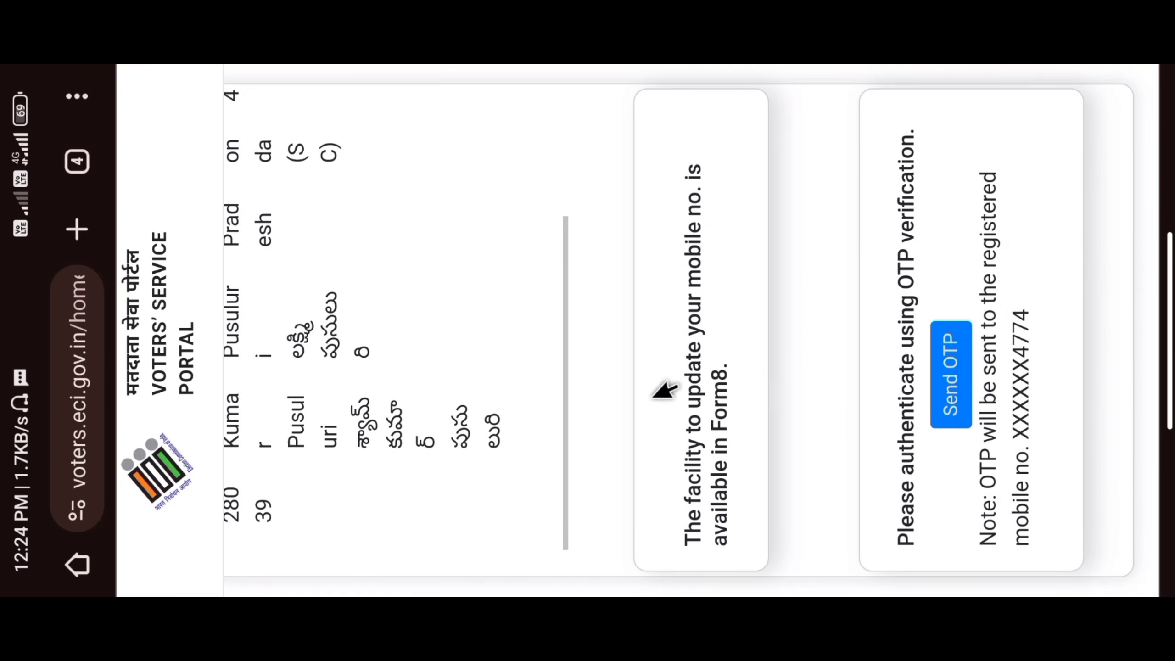
left_click(952, 366)
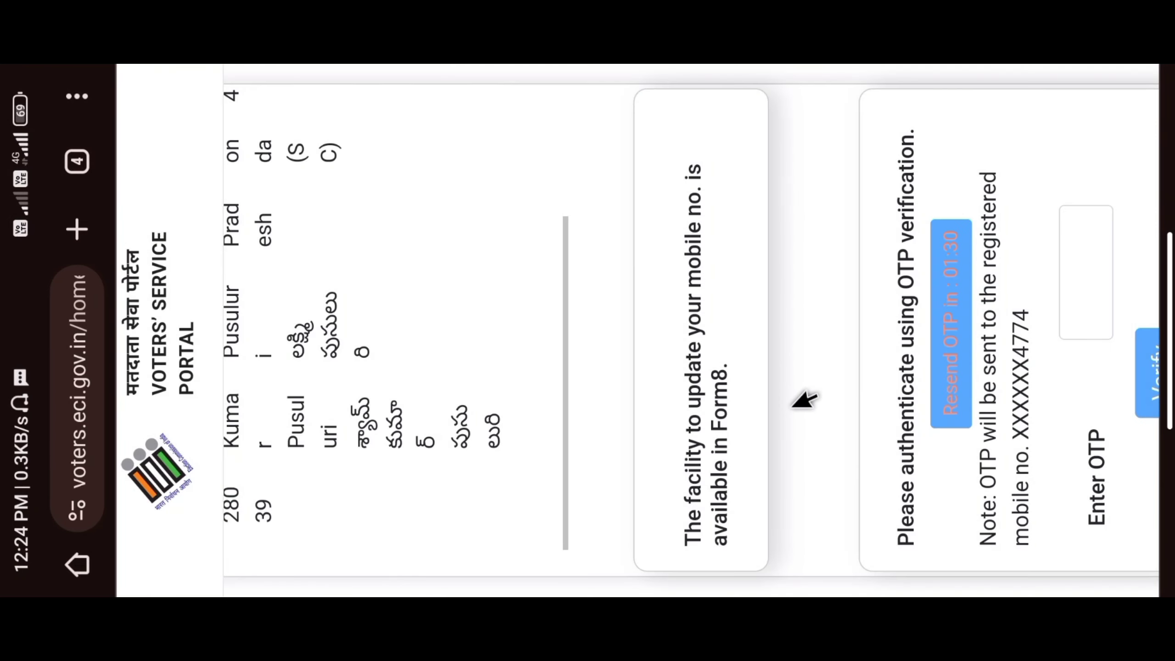
scroll(799, 399, "down", 3)
left_click(944, 314)
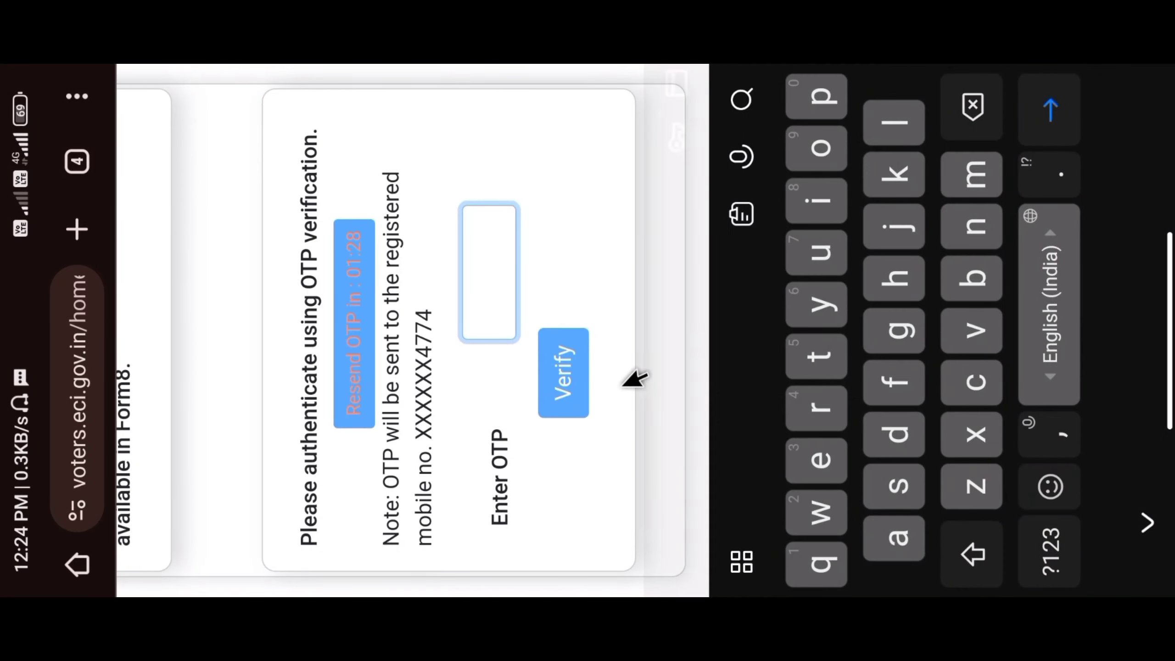
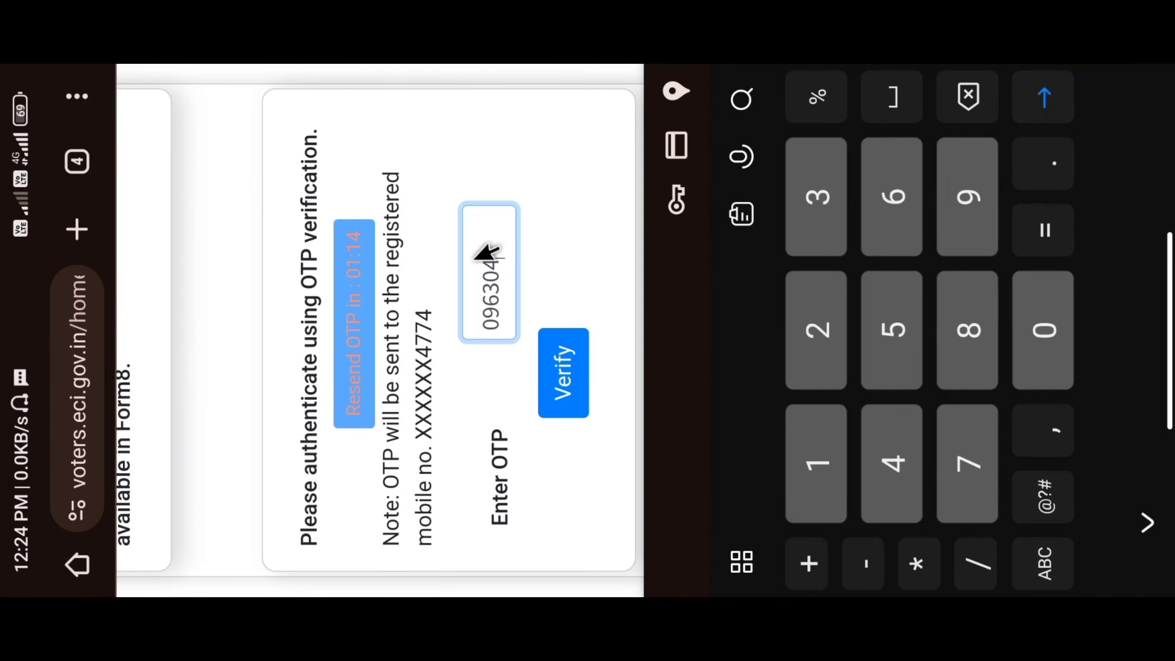
left_click(557, 343)
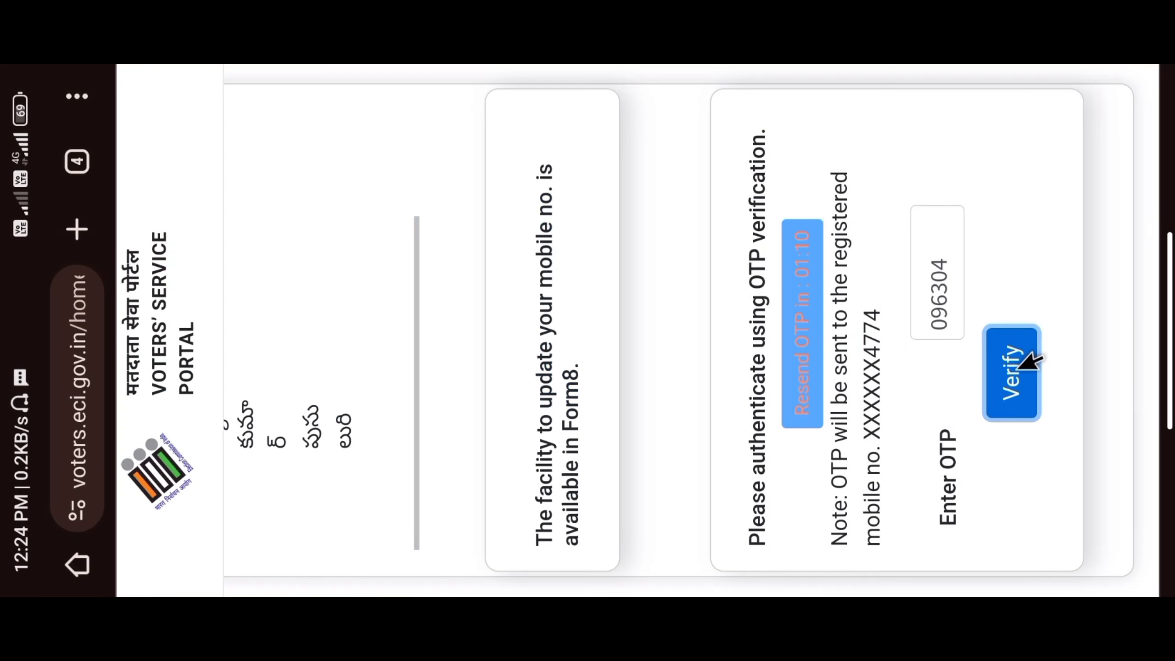
left_click(1021, 363)
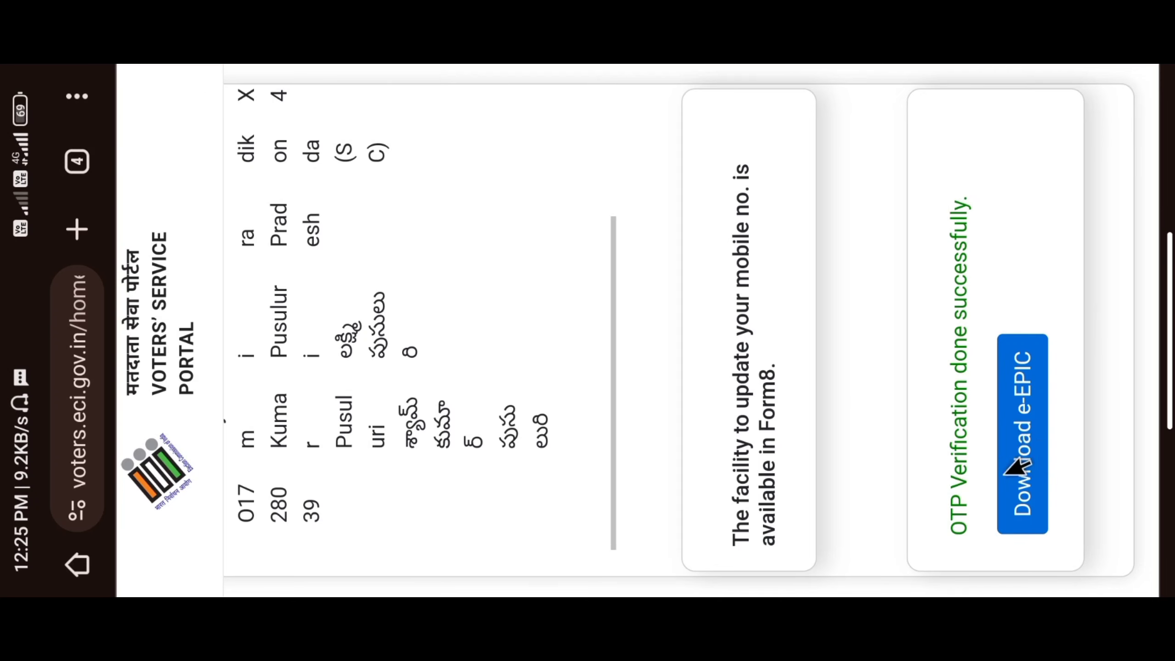
Download the e-EPIC PDF, dismiss the Open with chooser, and check Chrome's Downloads.
left_click(1030, 437)
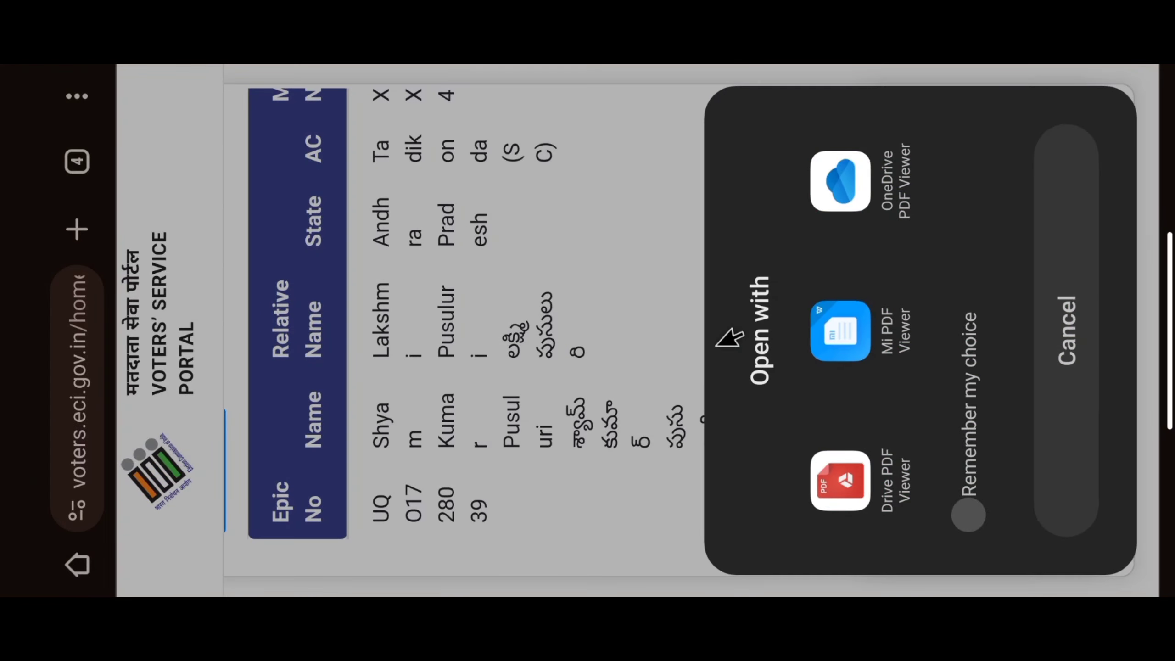
left_click(183, 164)
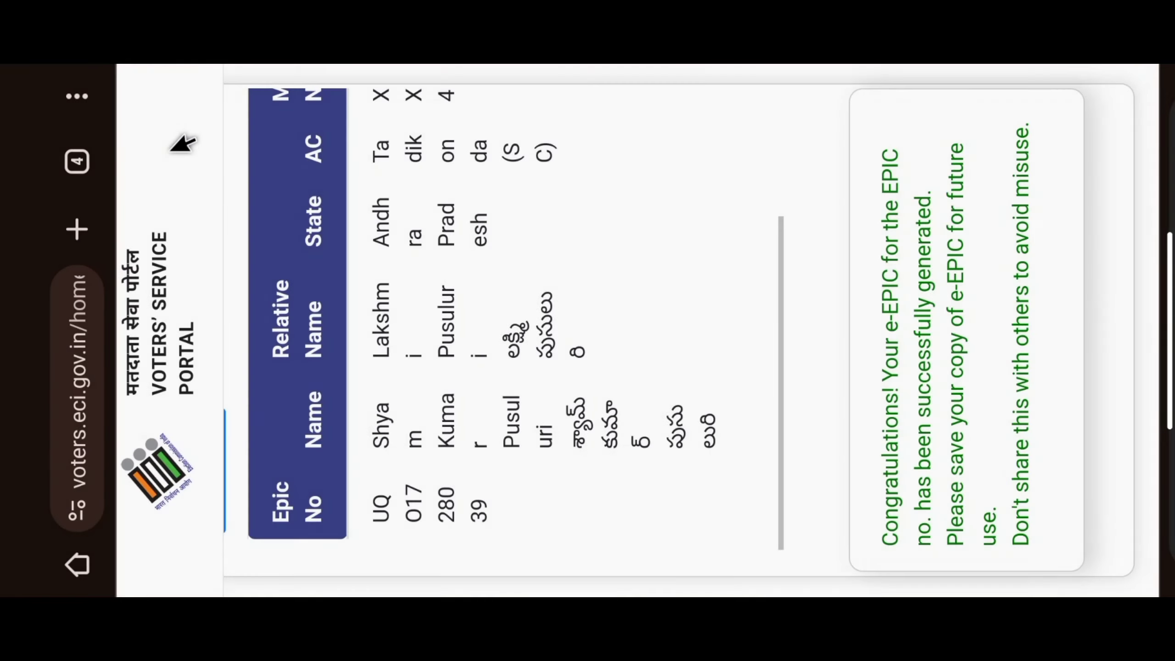
left_click(78, 95)
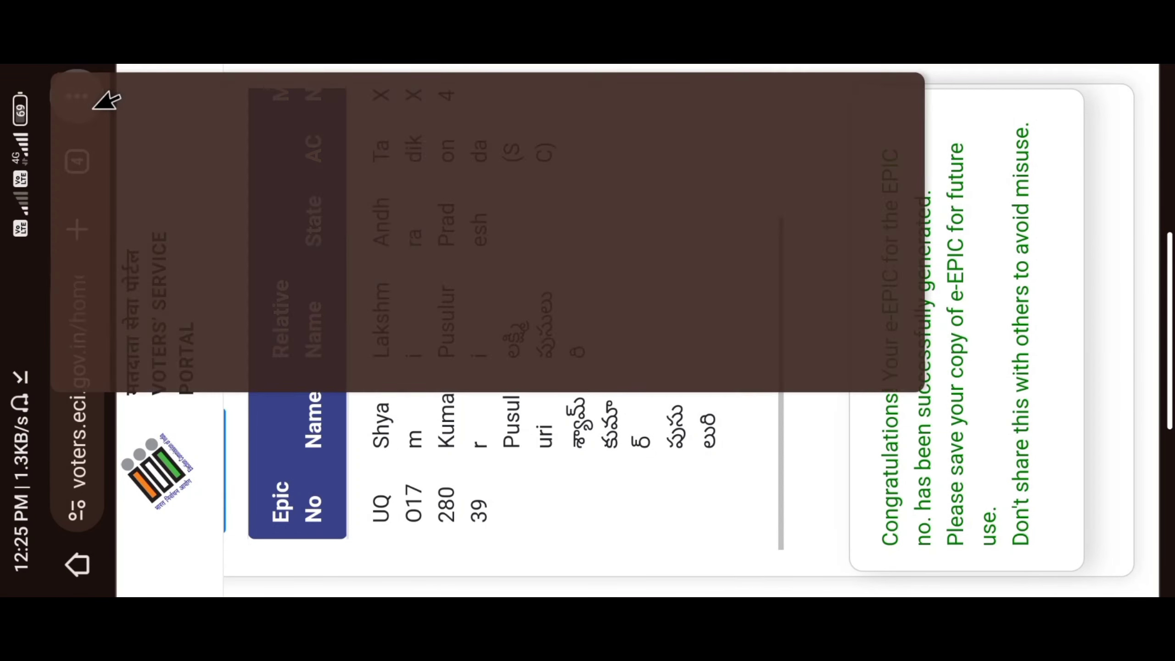
left_click(370, 324)
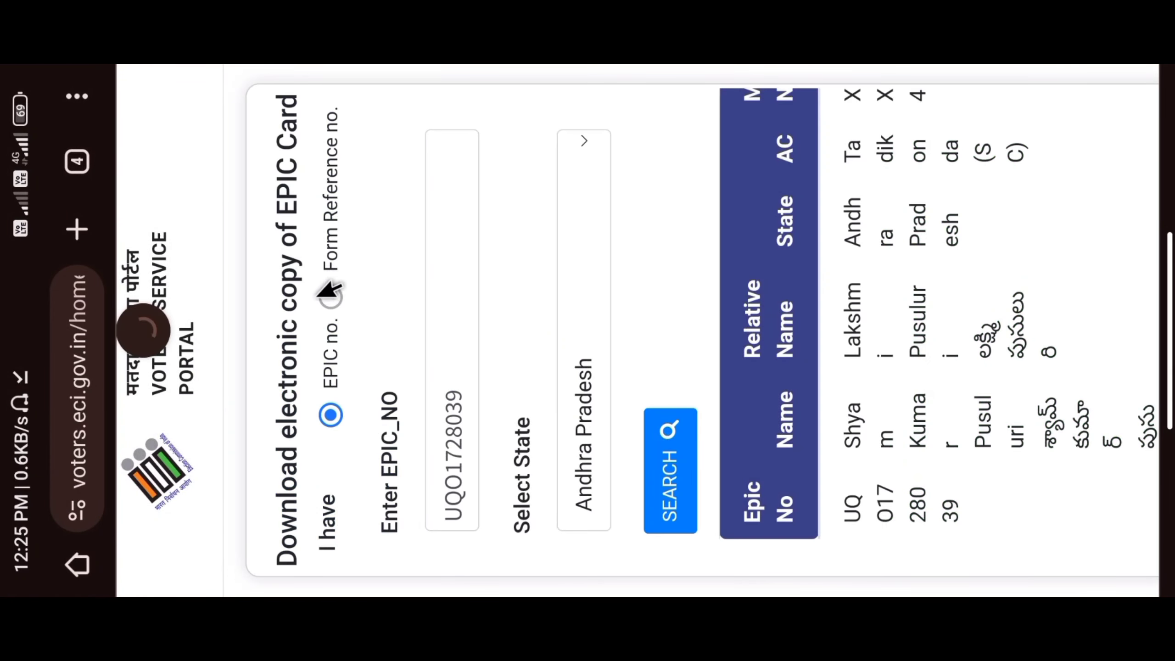
Log out of the voter account from the username menu, confirming with Yes.
scroll(262, 278, "down", 4)
scroll(263, 277, "up", 4)
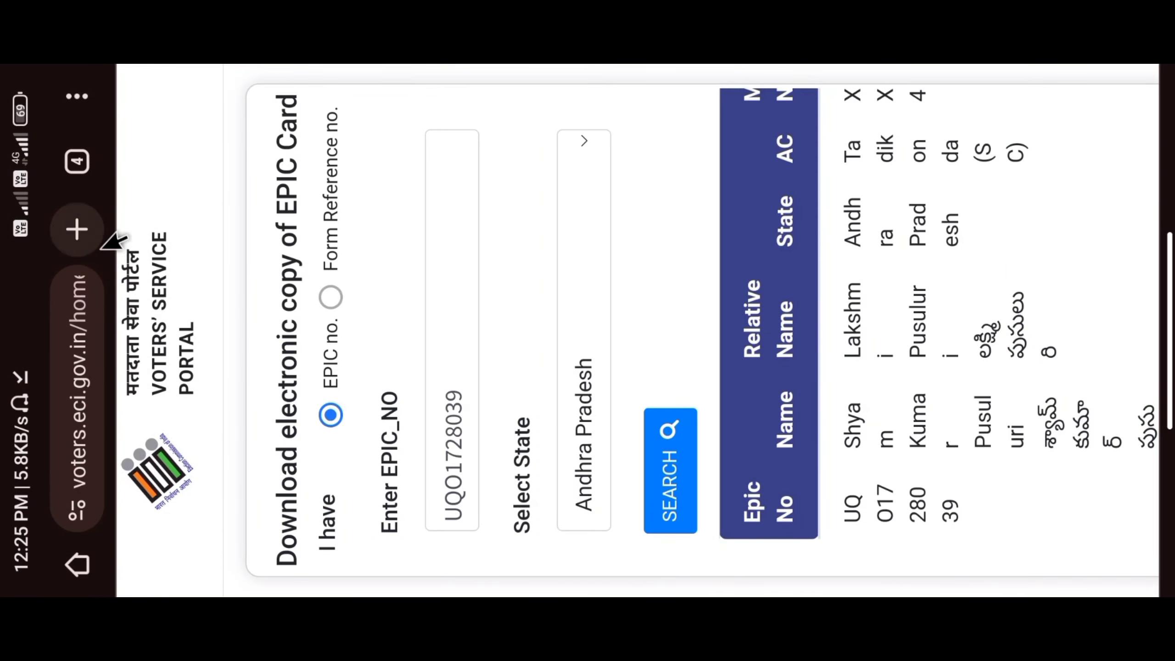
scroll(589, 414, "down", 5)
scroll(590, 407, "down", 10)
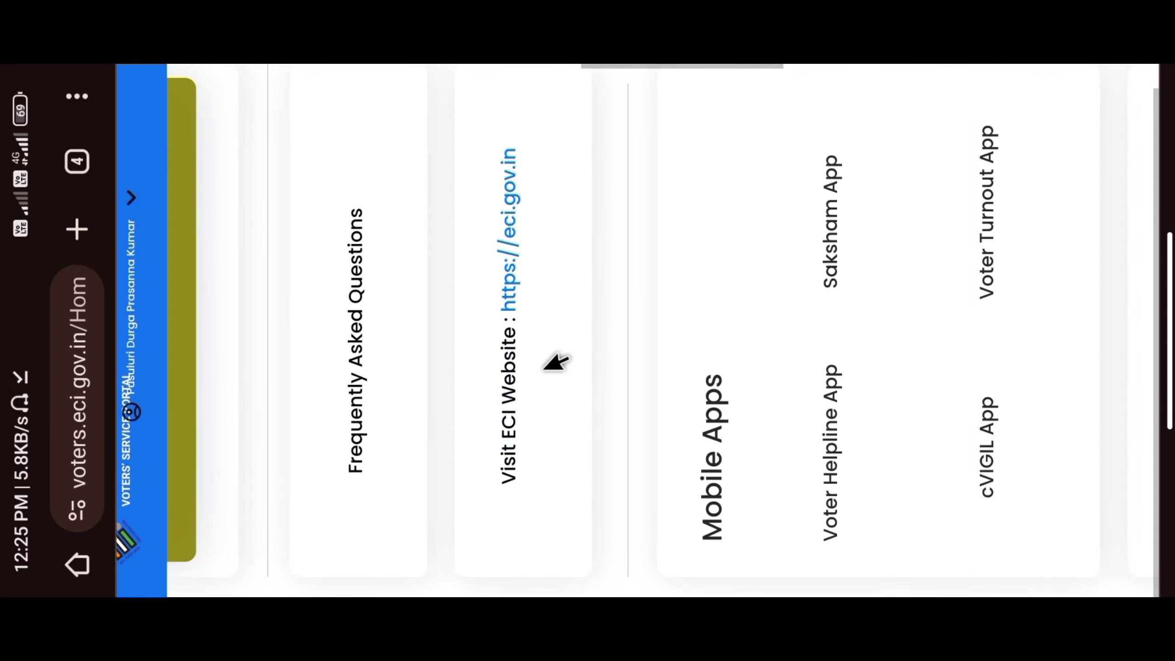
scroll(458, 319, "up", 10)
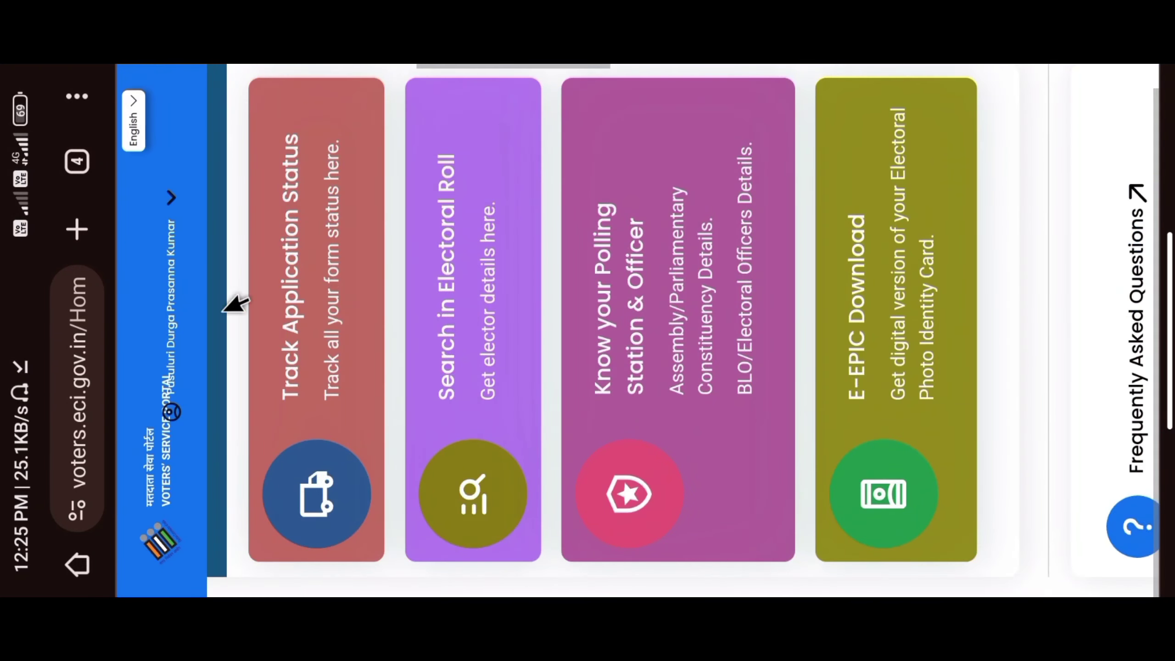
left_click(175, 315)
left_click(204, 342)
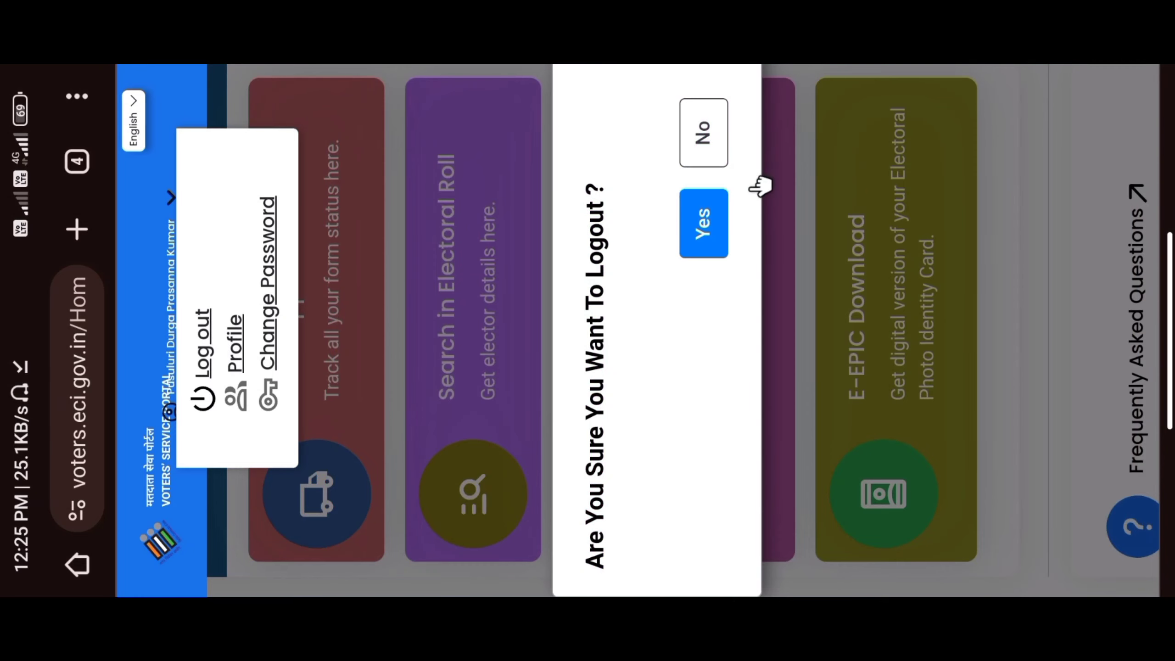
left_click(704, 216)
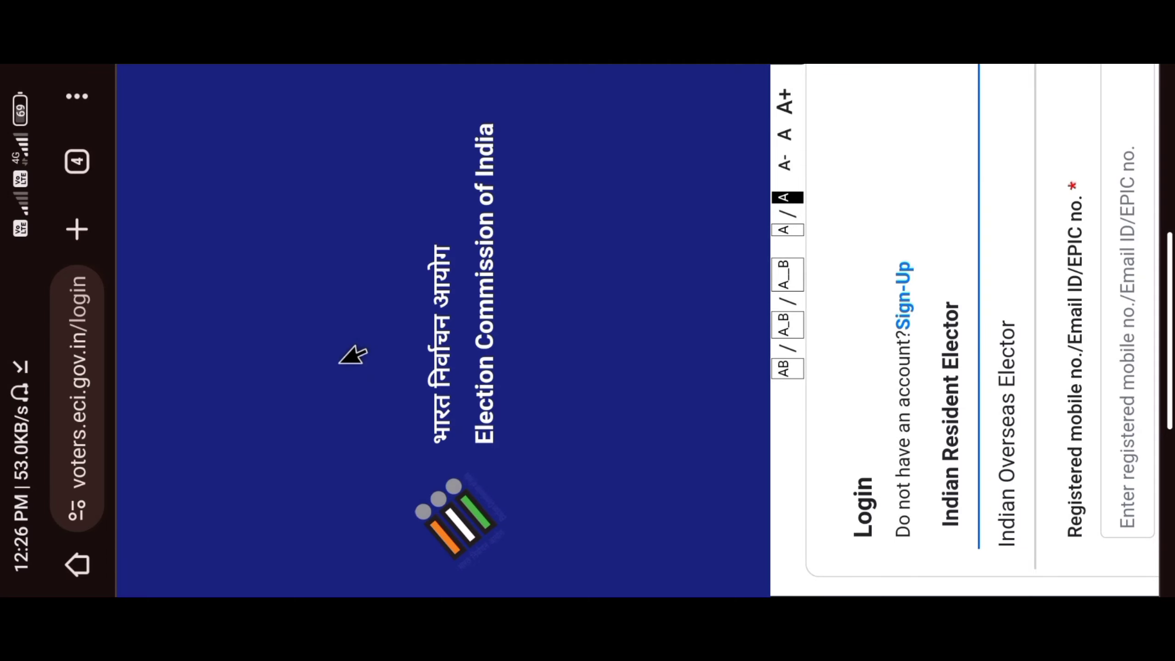
Leave the browser and return to the phone's home screen.
scroll(353, 355, "down", 5)
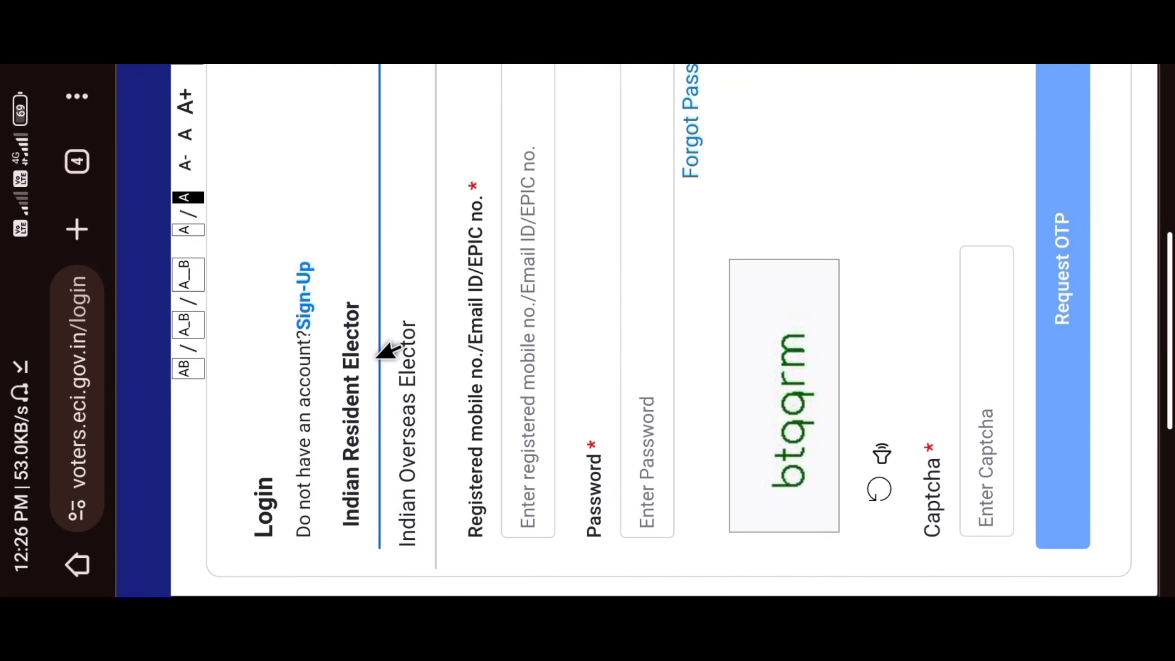
key("super")
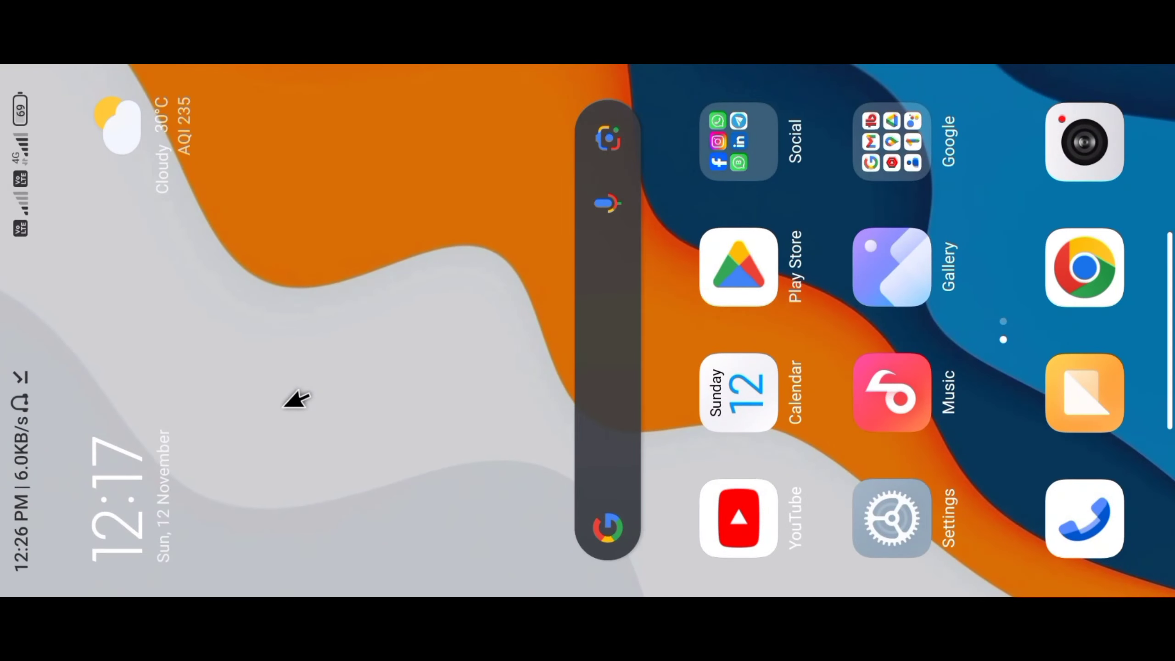
scroll(409, 298, "up", 2)
scroll(410, 299, "down", 2)
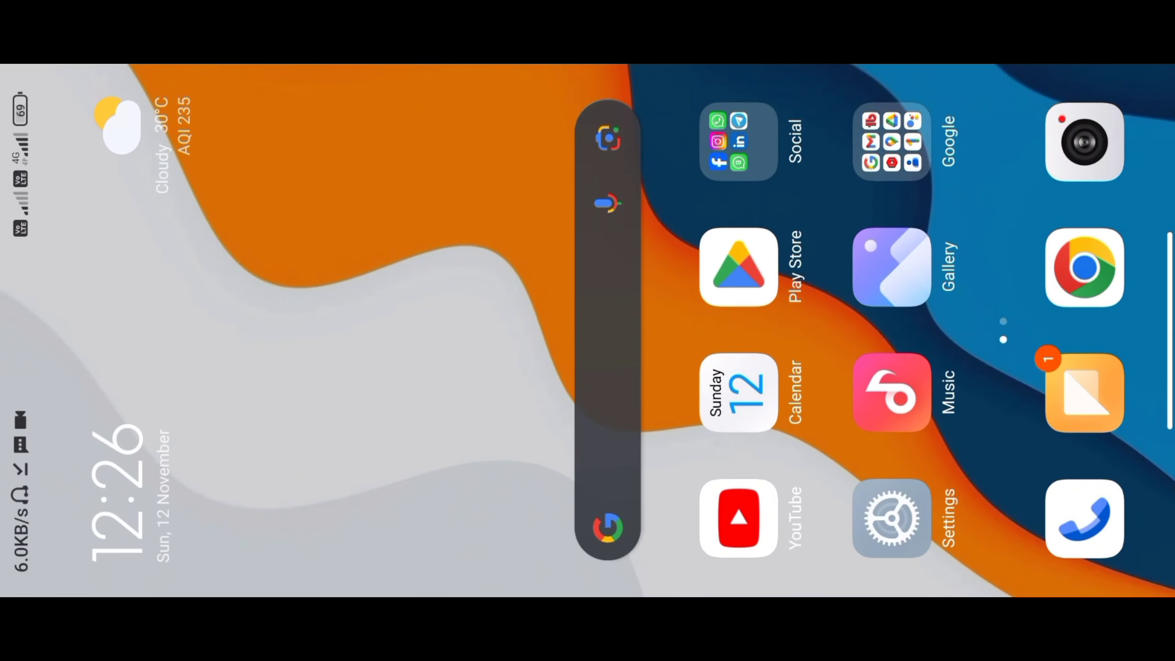